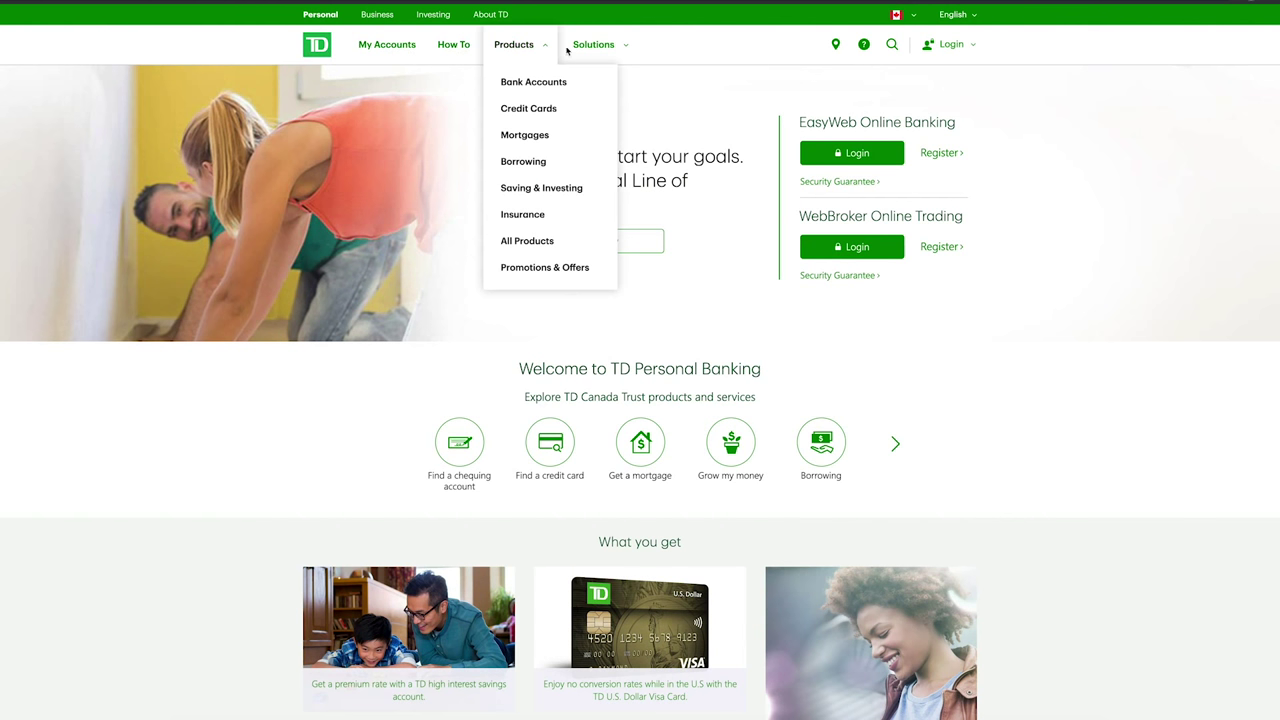
mouse_move(947, 48)
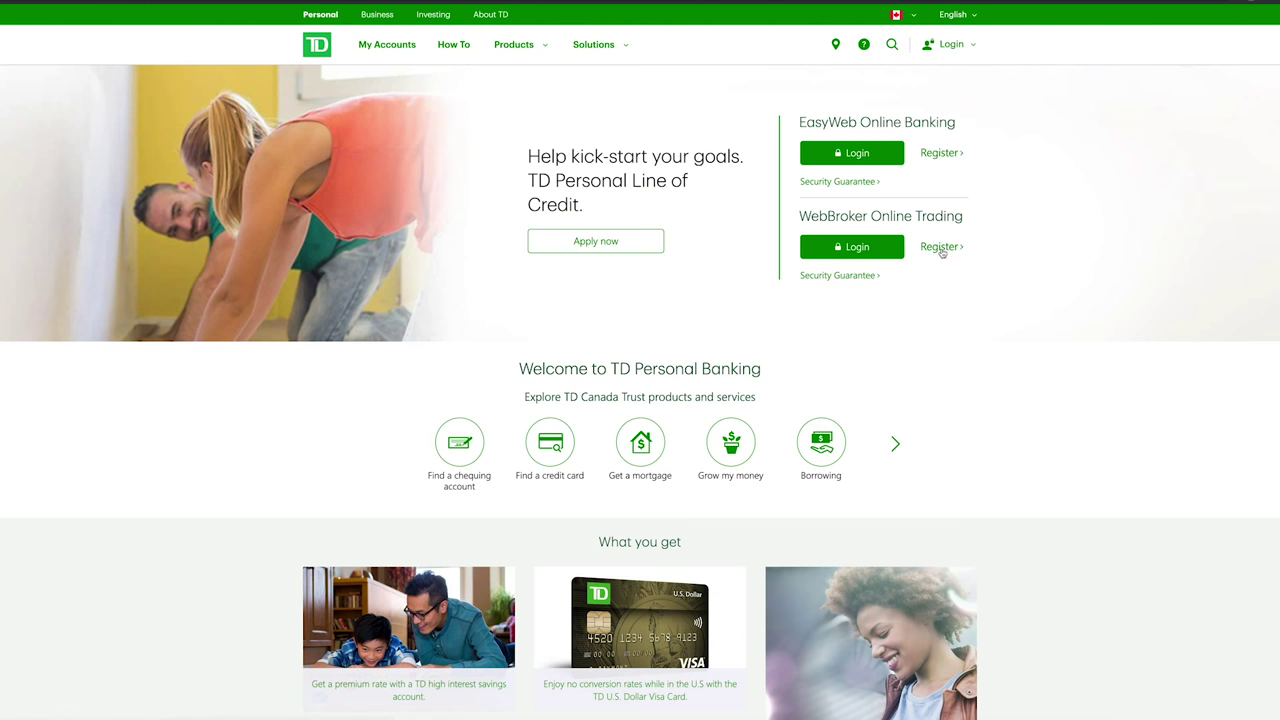
click(940, 247)
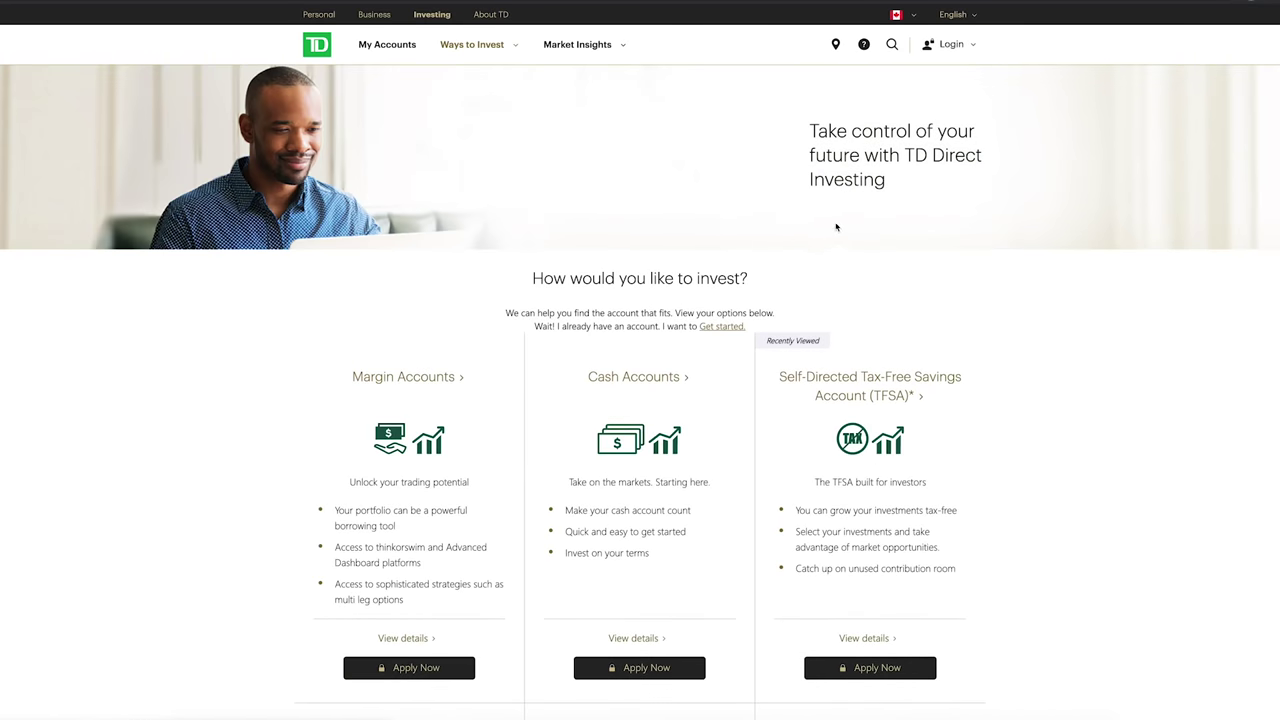
scroll(803, 265, down, 15)
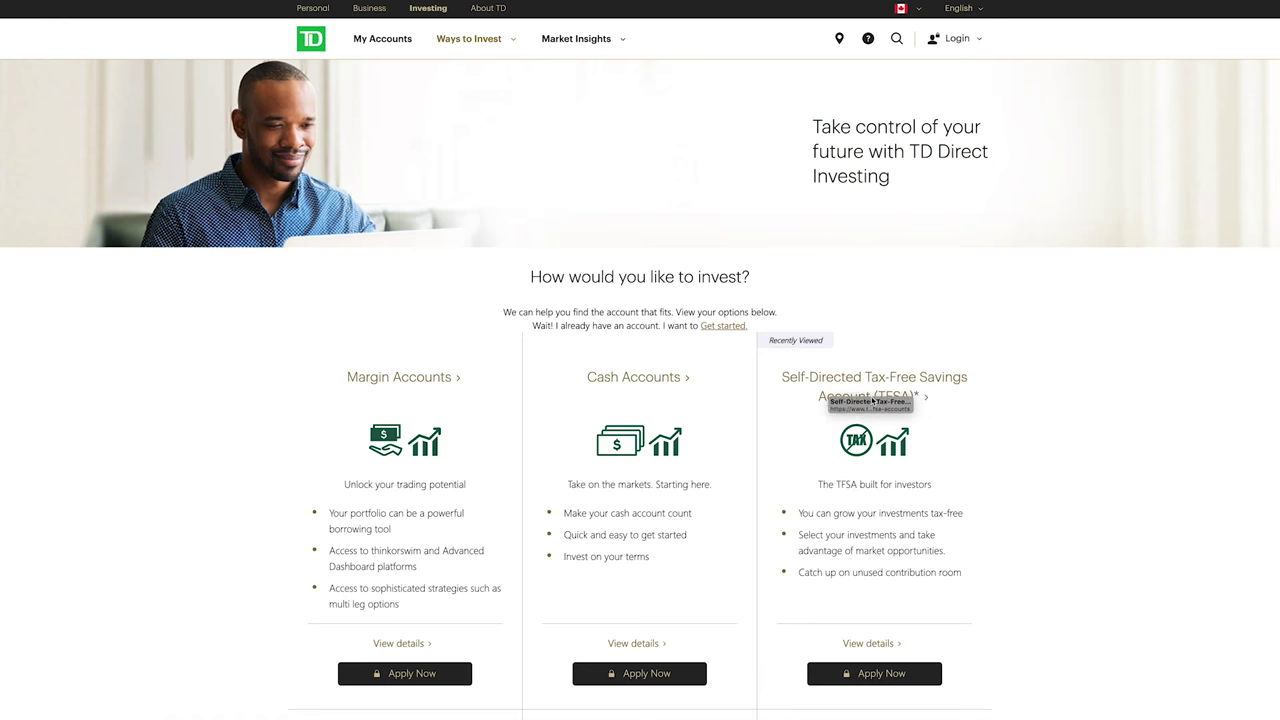
scroll(828, 402, down, 2)
scroll(826, 402, down, 3)
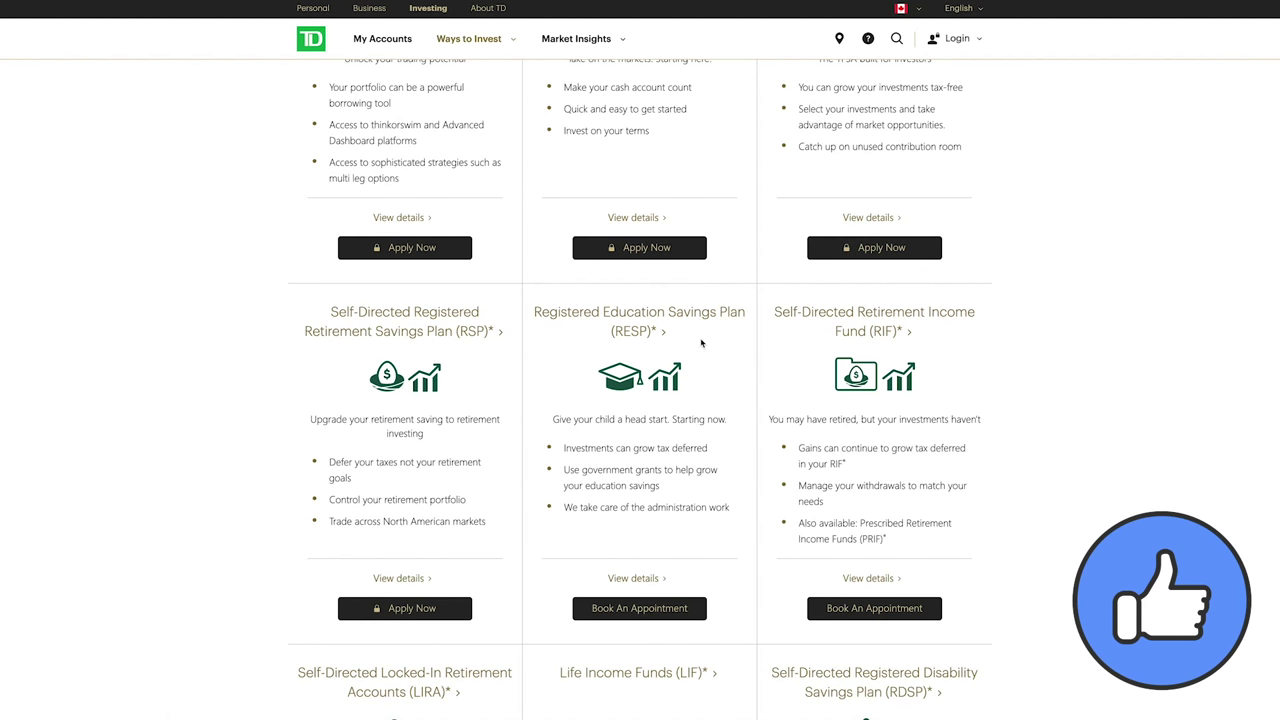
scroll(704, 343, down, 1)
scroll(879, 336, down, 1)
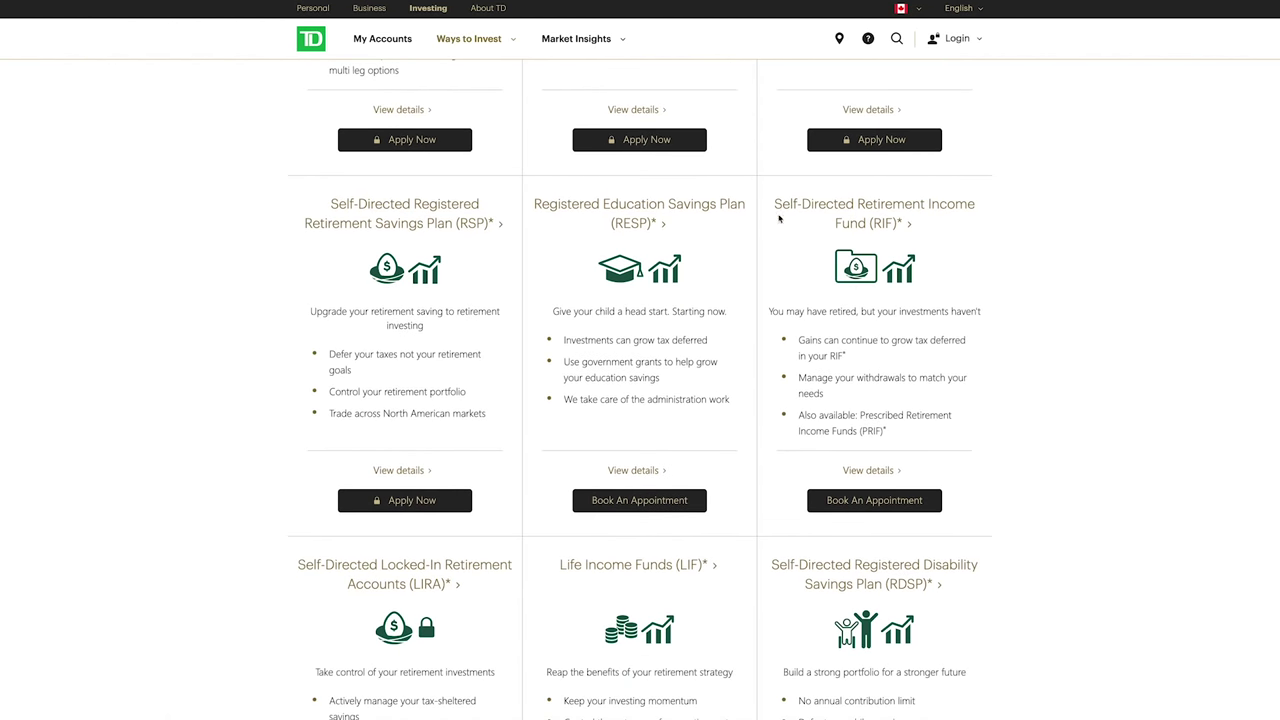
scroll(858, 258, down, 3)
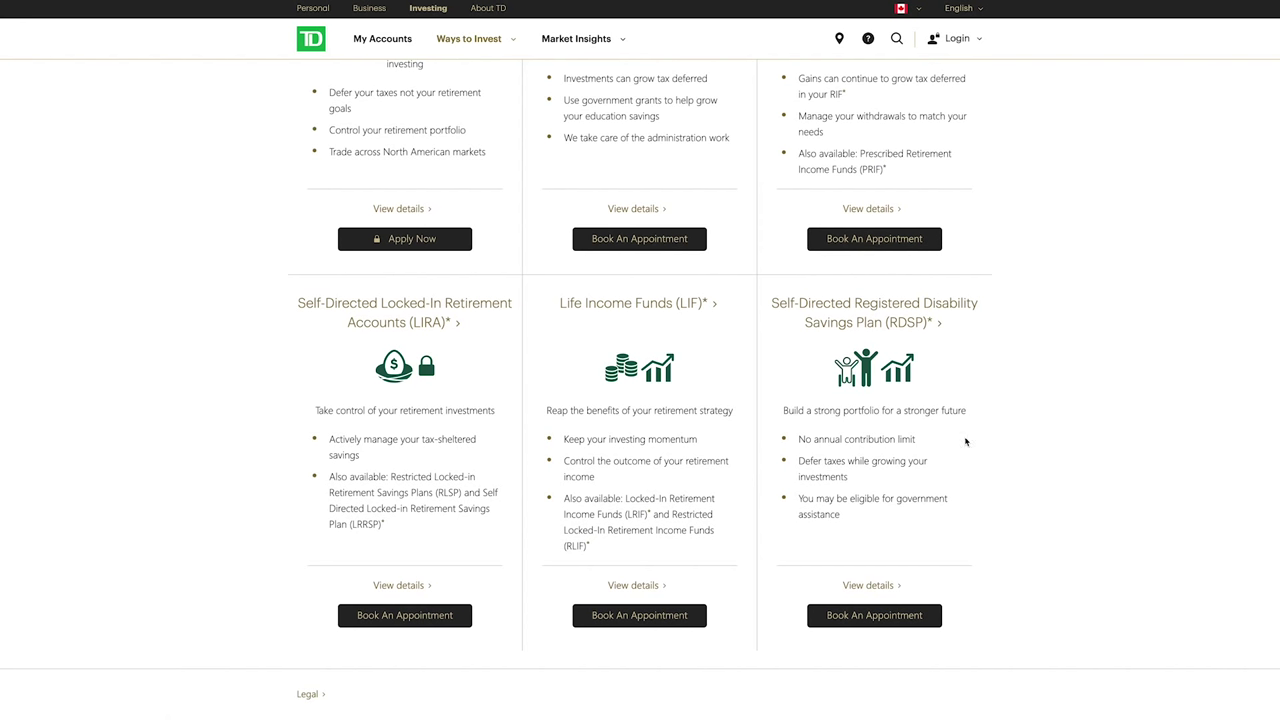
scroll(965, 441, down, 2)
scroll(965, 441, up, 3)
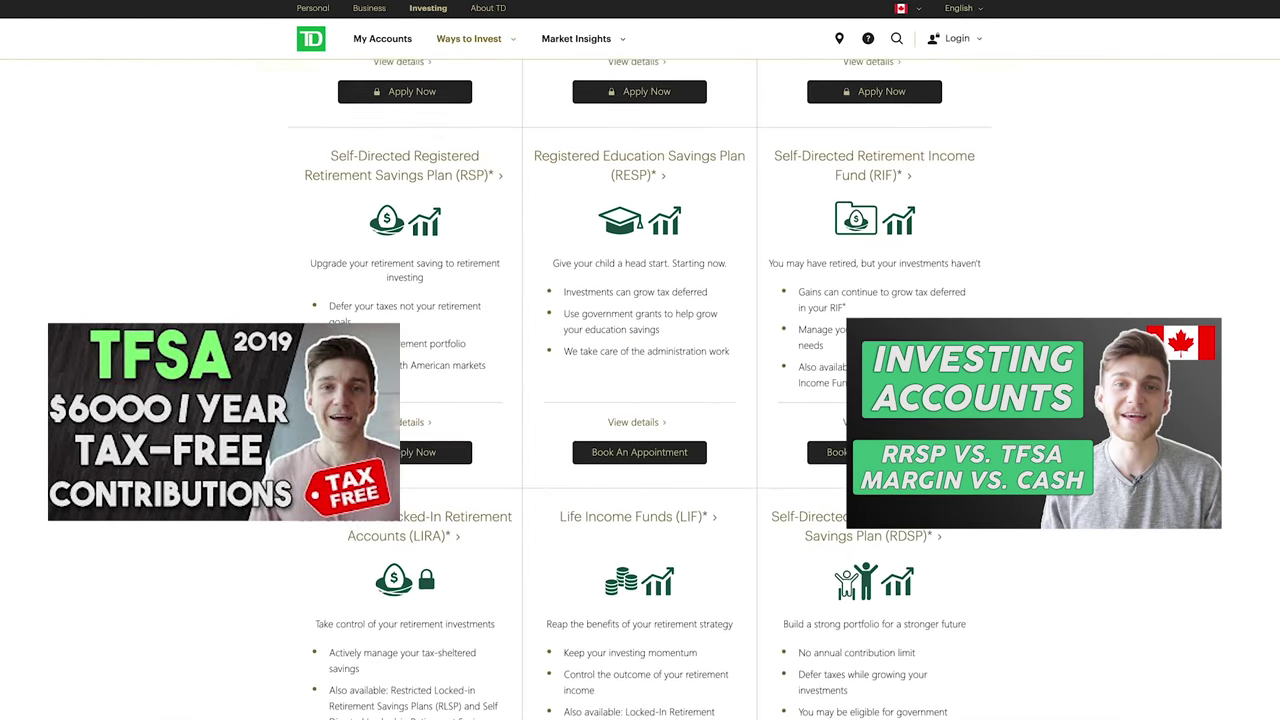
scroll(268, 58, up, 5)
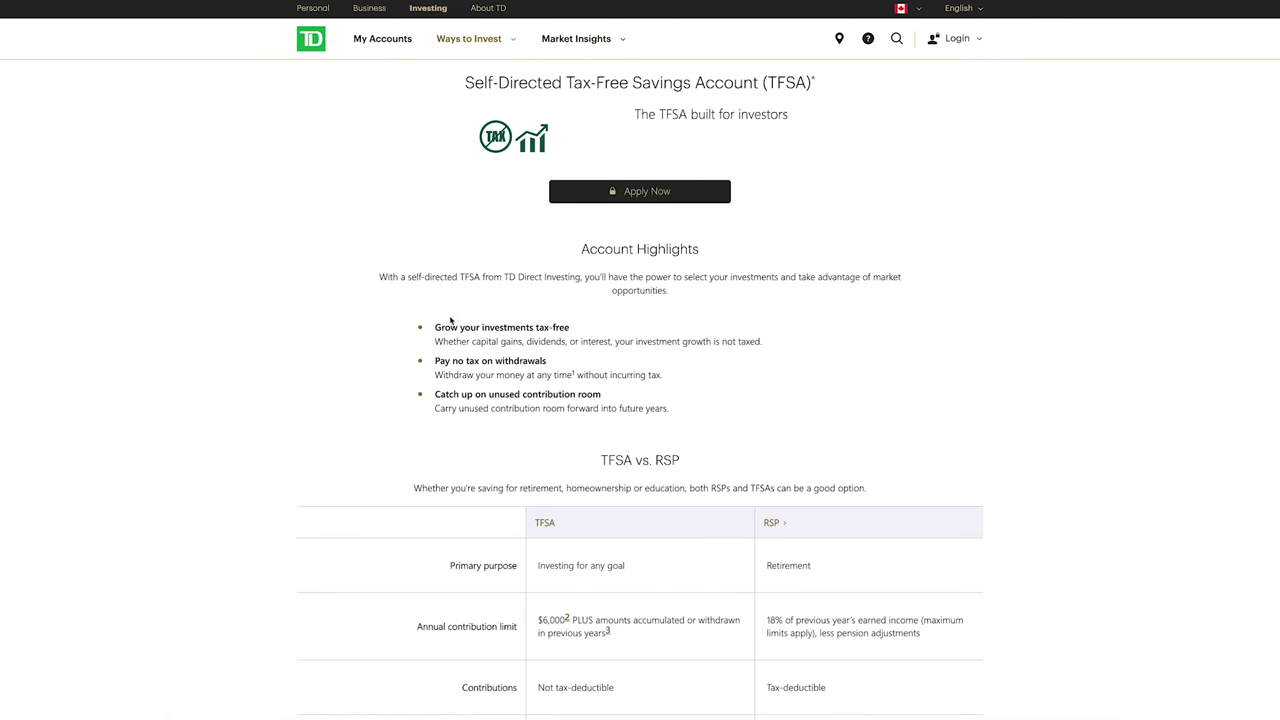
Scroll down to the TFSA vs. RSP comparison and back up
scroll(678, 291, down, 4)
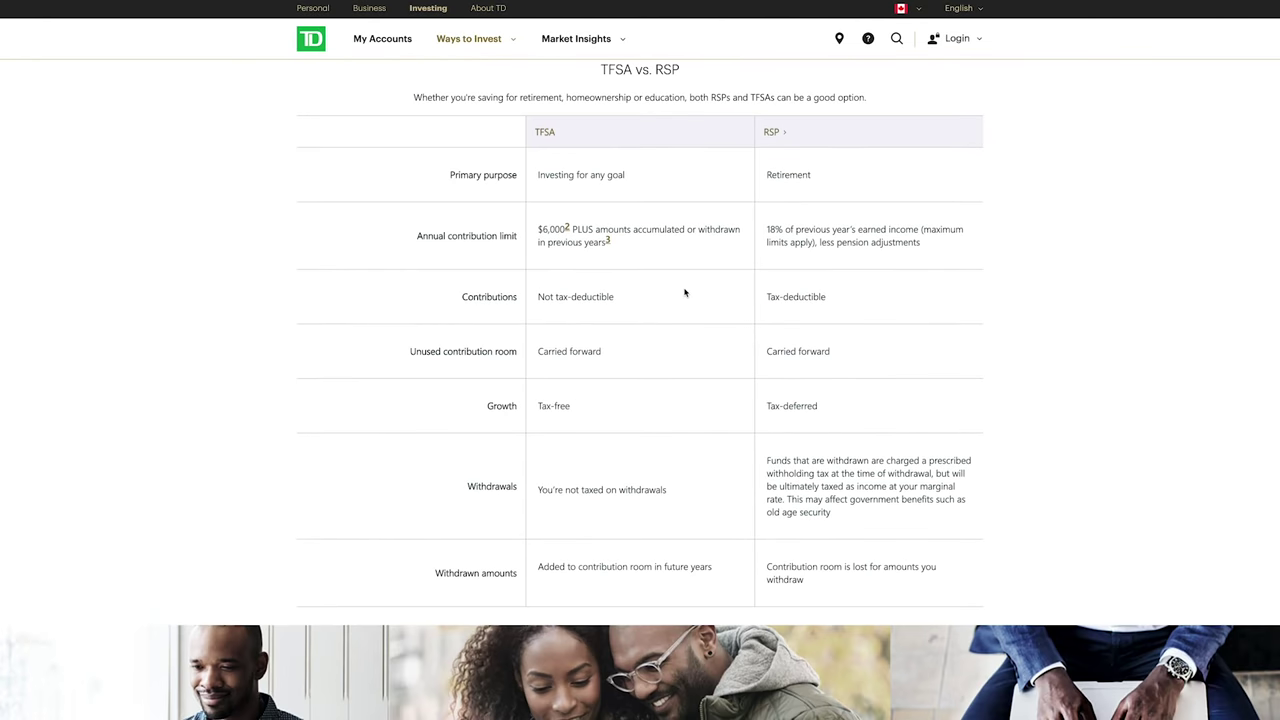
scroll(684, 291, up, 4)
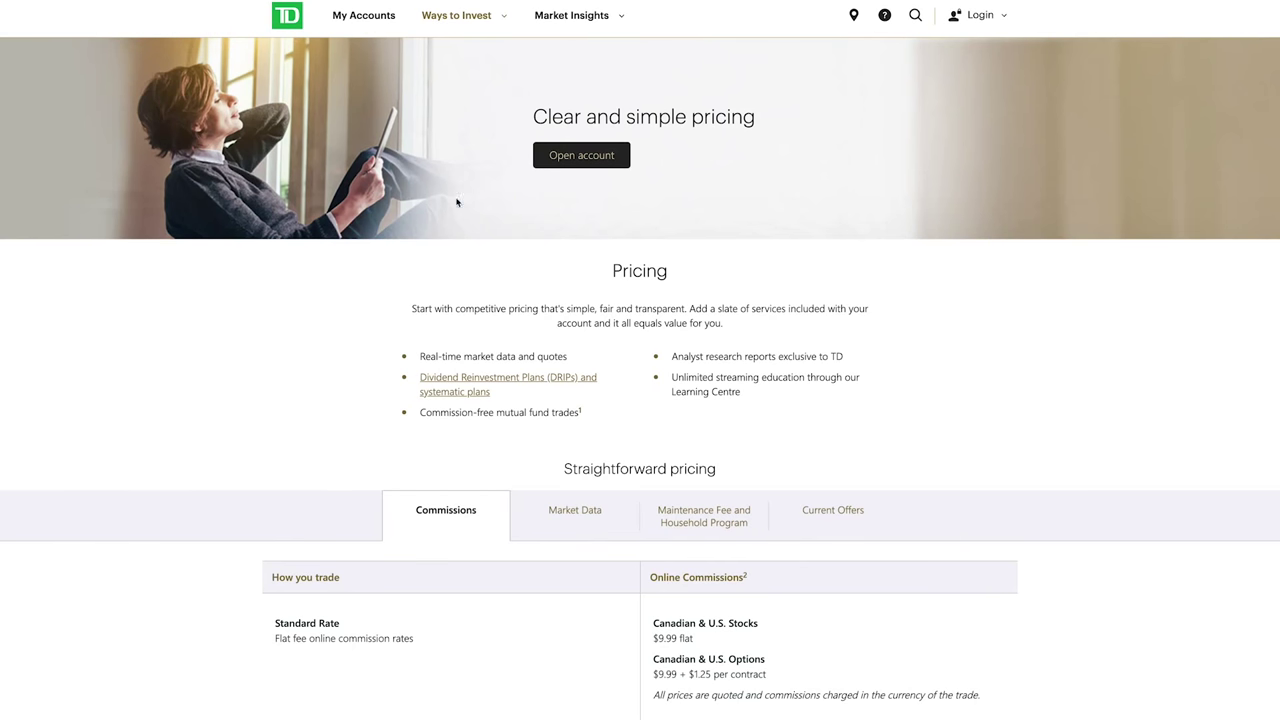
scroll(650, 260, down, 3)
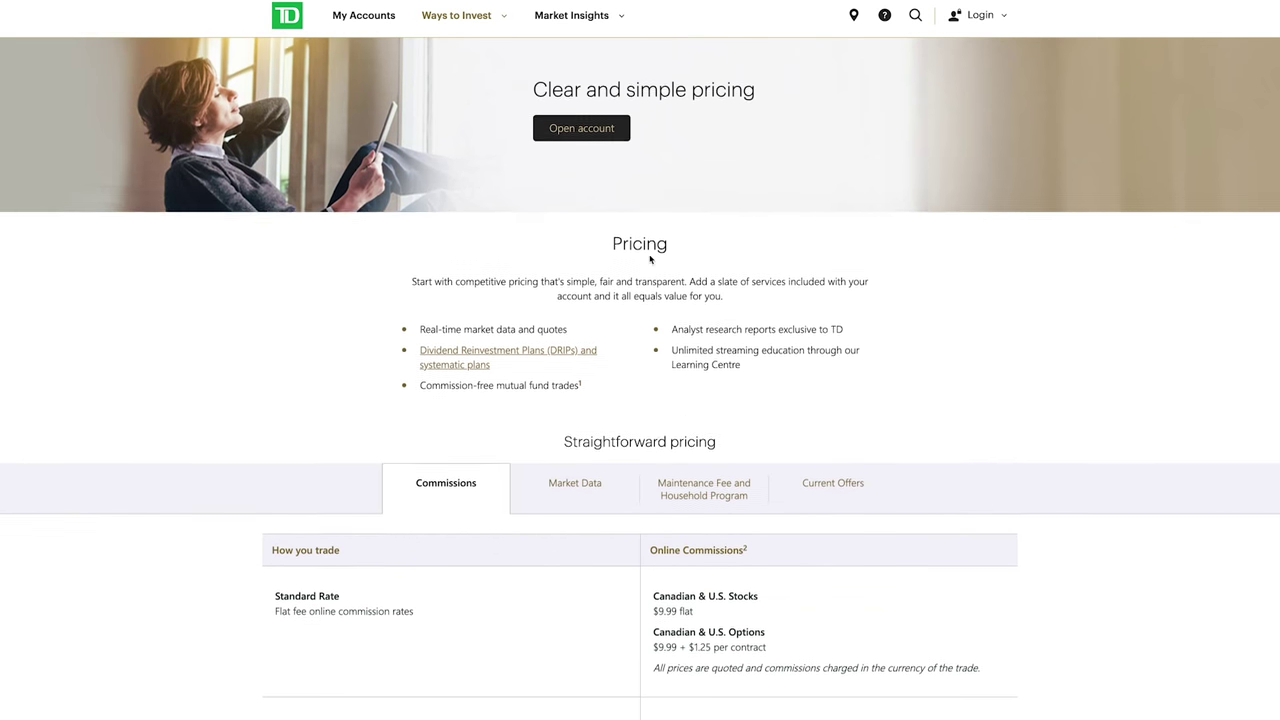
scroll(650, 260, down, 3)
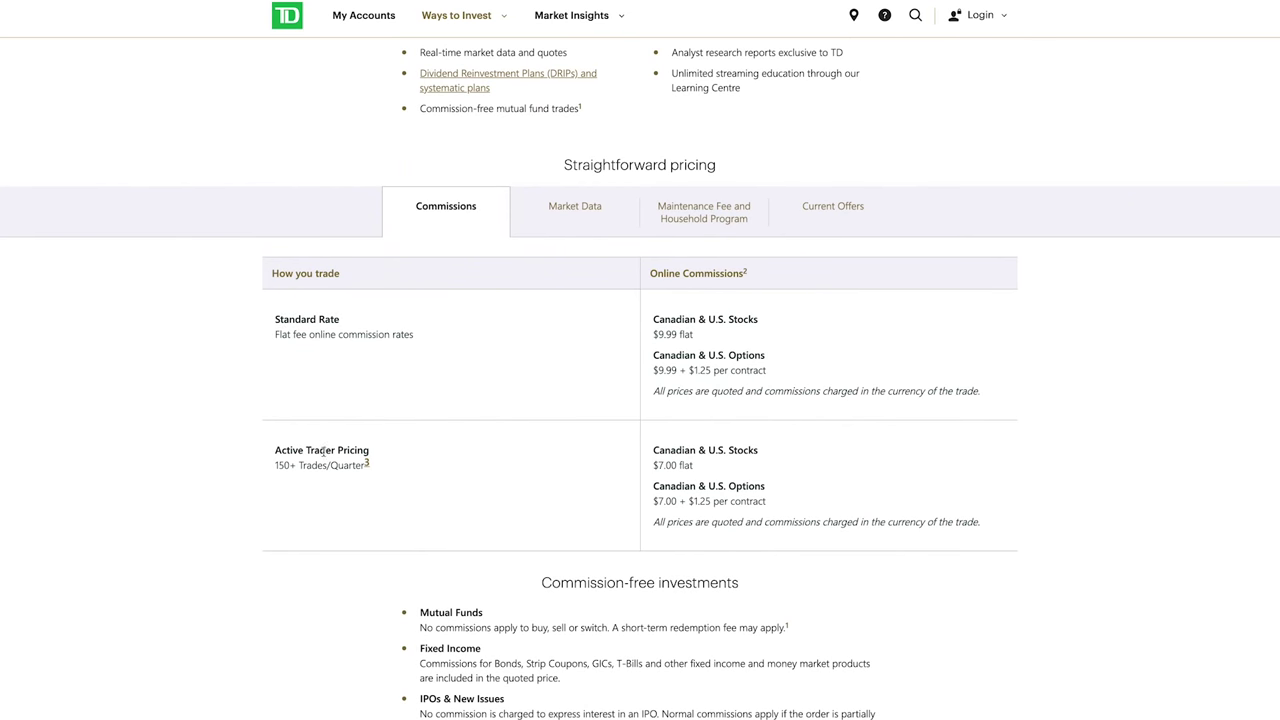
drag(274, 322, 427, 339)
click(556, 338)
scroll(751, 370, down, 1)
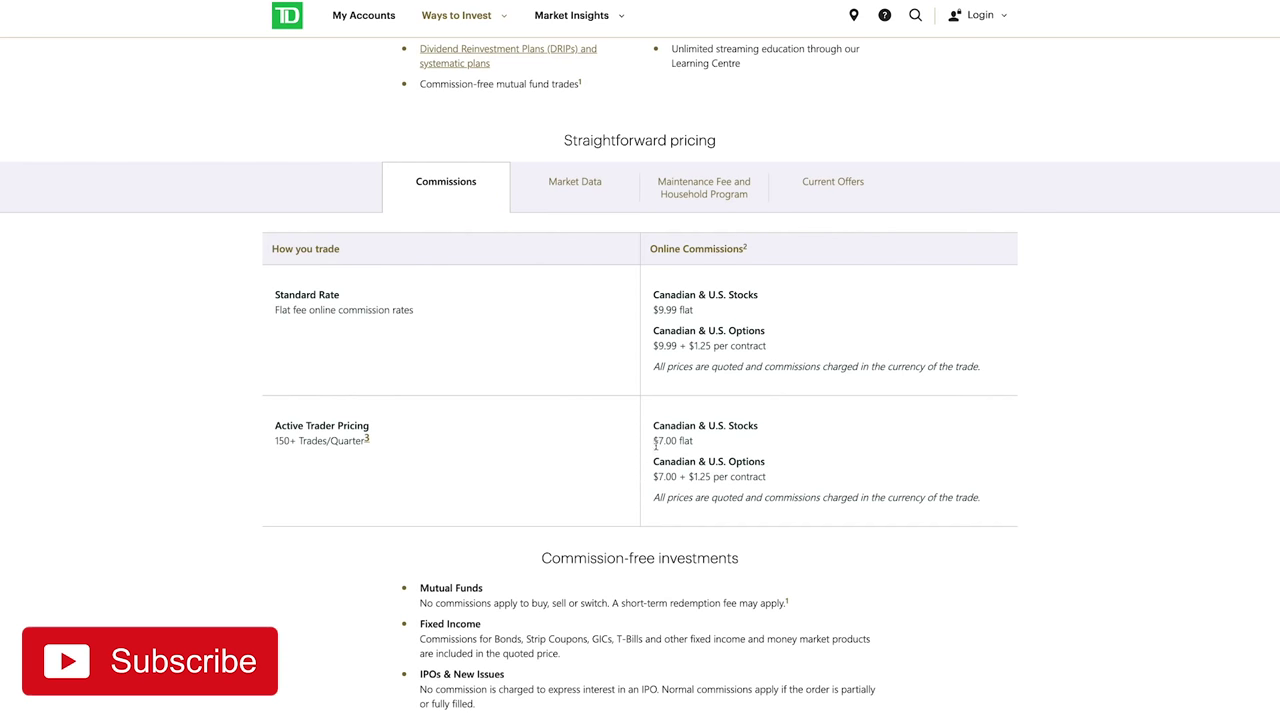
scroll(642, 452, down, 2)
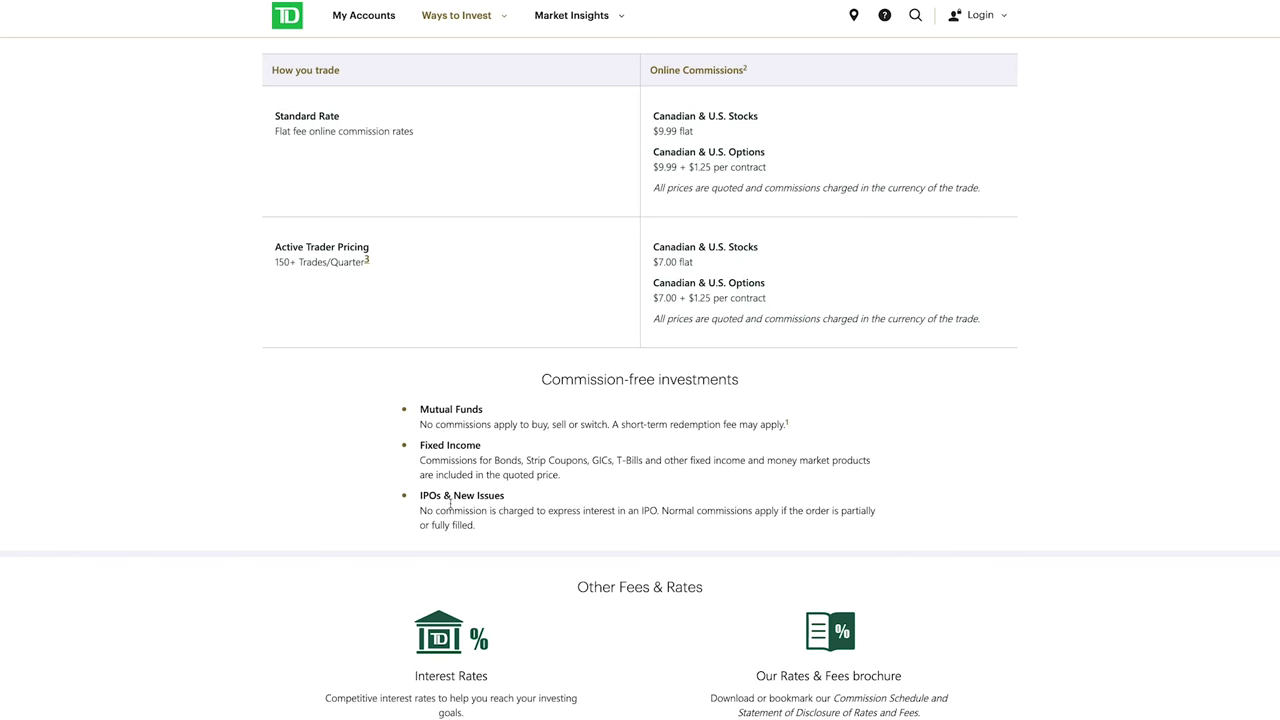
scroll(450, 505, up, 3)
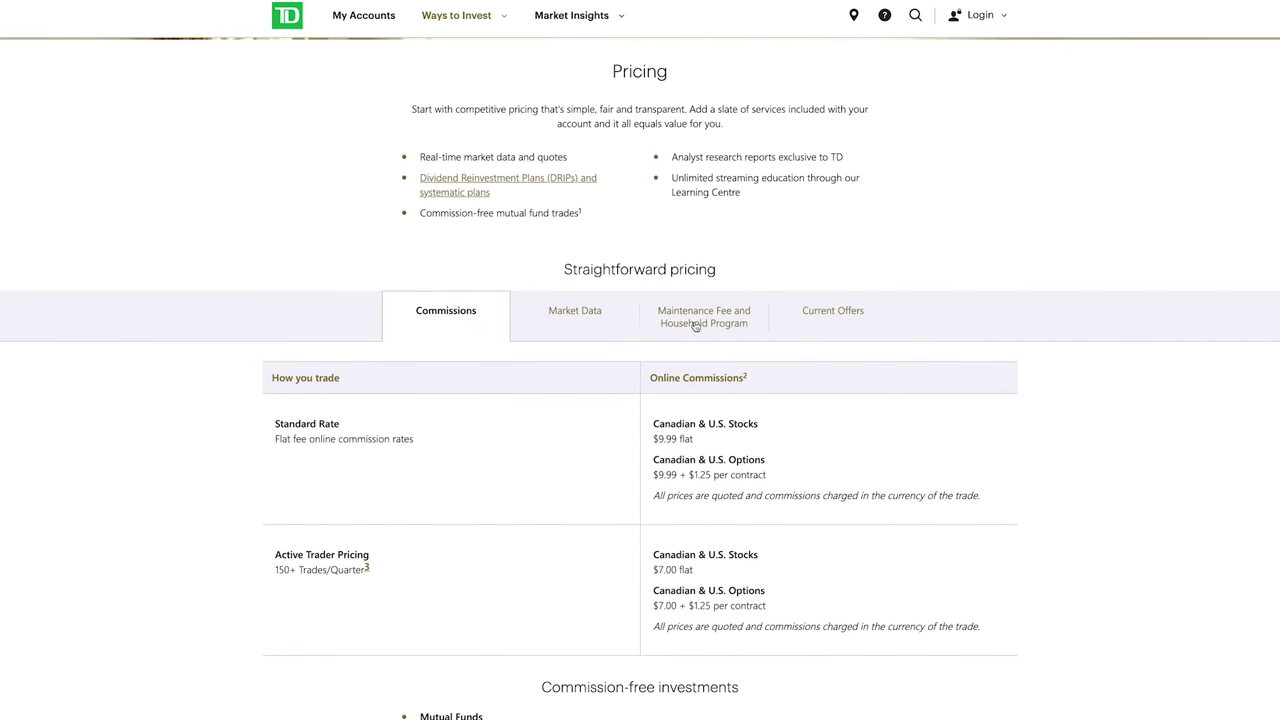
Show the Maintenance Fee and Household Program tab and read through the household enrolment criteria
click(695, 326)
scroll(680, 328, up, 2)
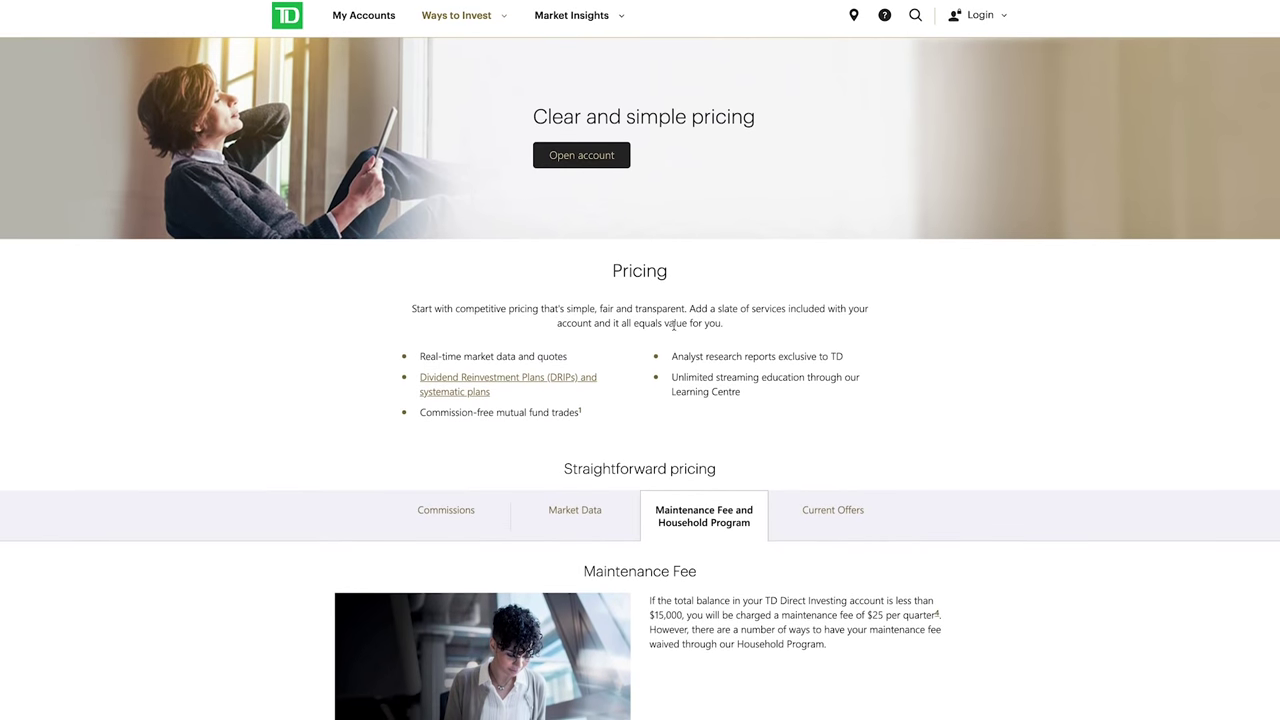
scroll(666, 328, down, 3)
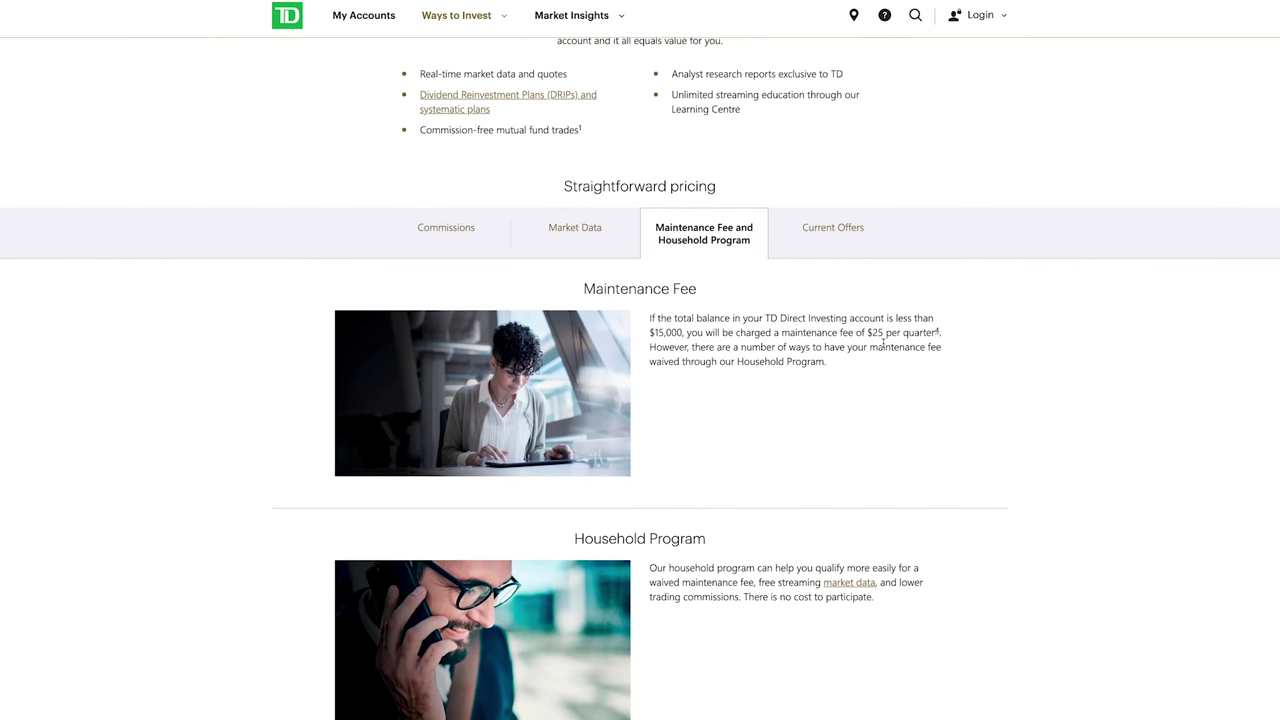
scroll(856, 341, down, 5)
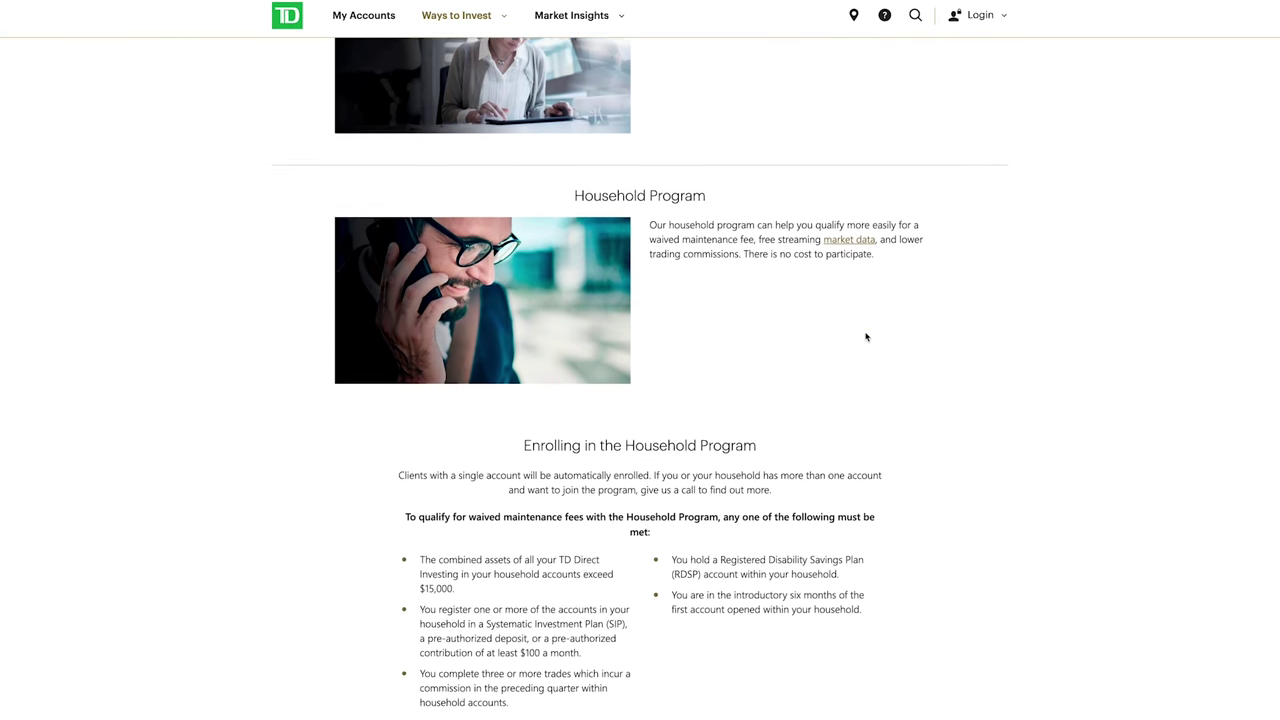
scroll(866, 336, down, 1)
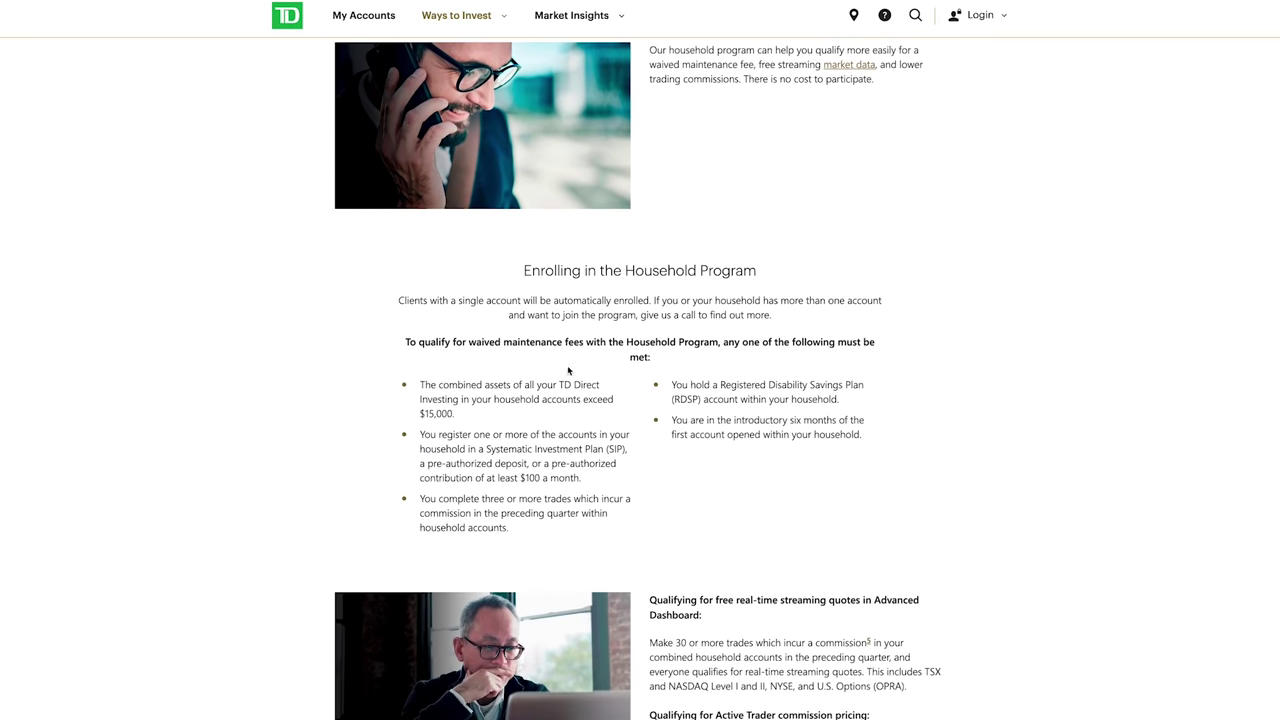
scroll(560, 369, down, 1)
scroll(593, 346, down, 1)
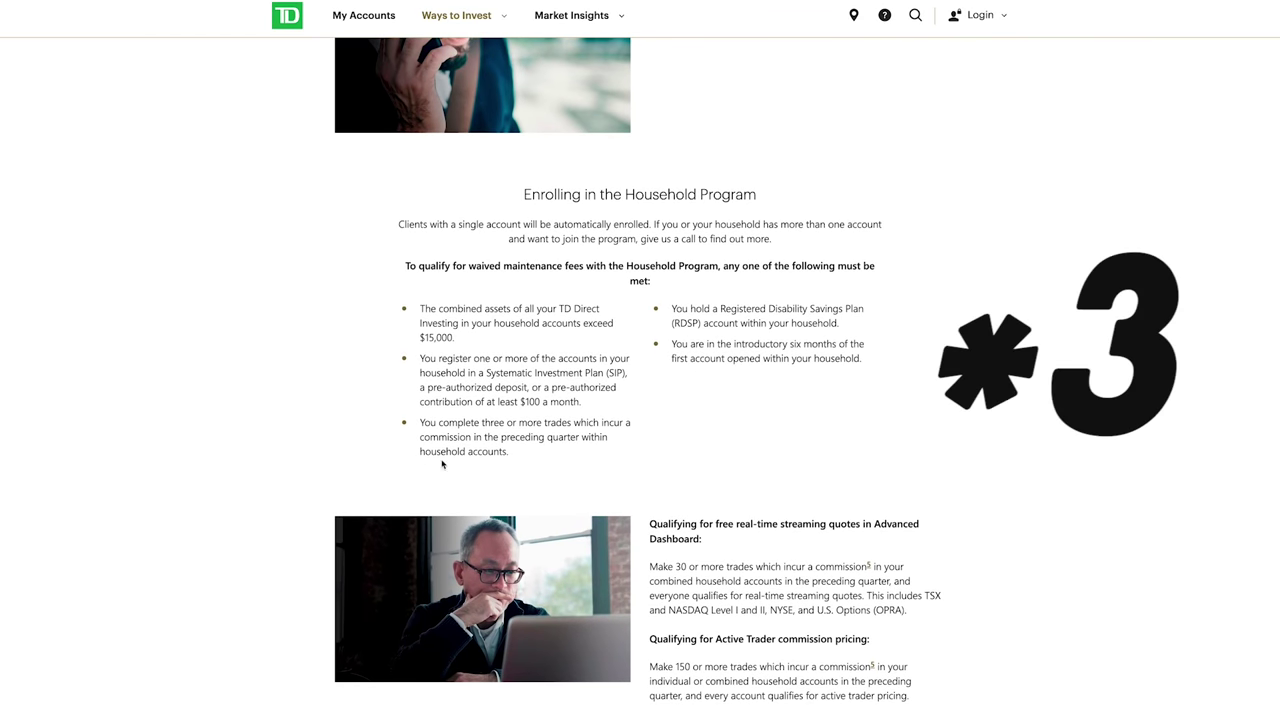
drag(393, 449, 539, 467)
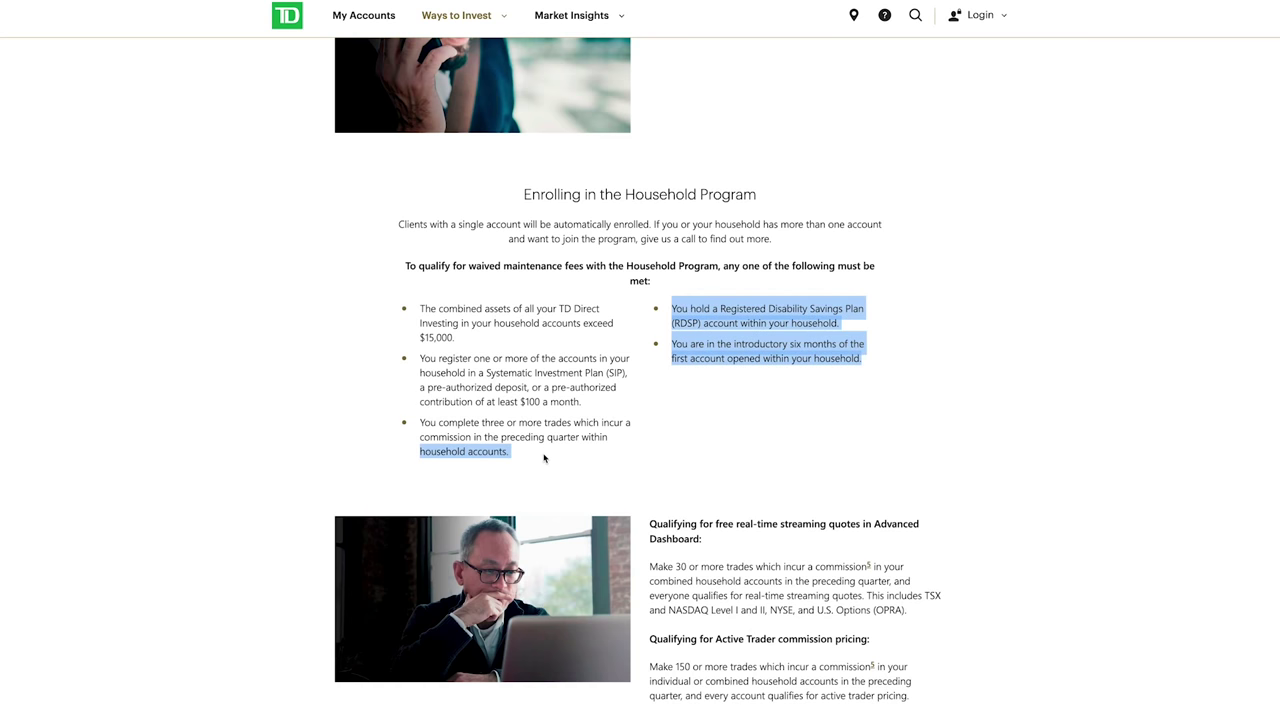
click(544, 458)
scroll(558, 450, down, 1)
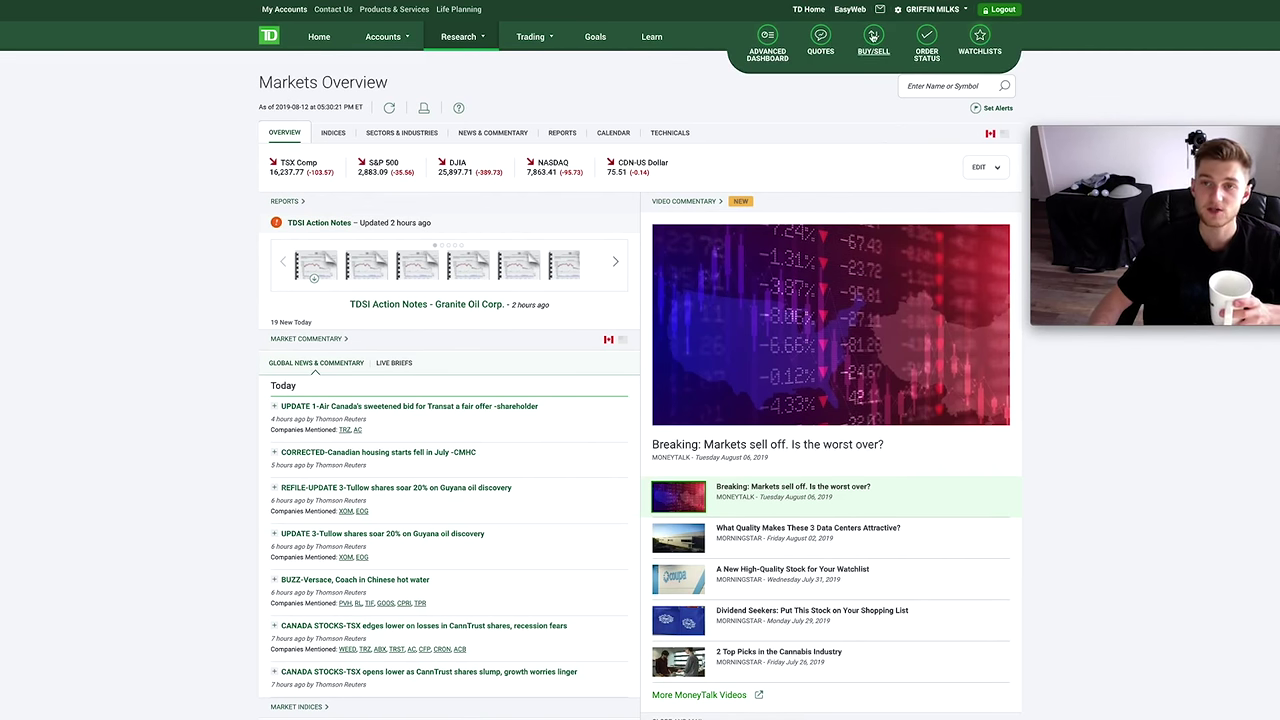
click(982, 55)
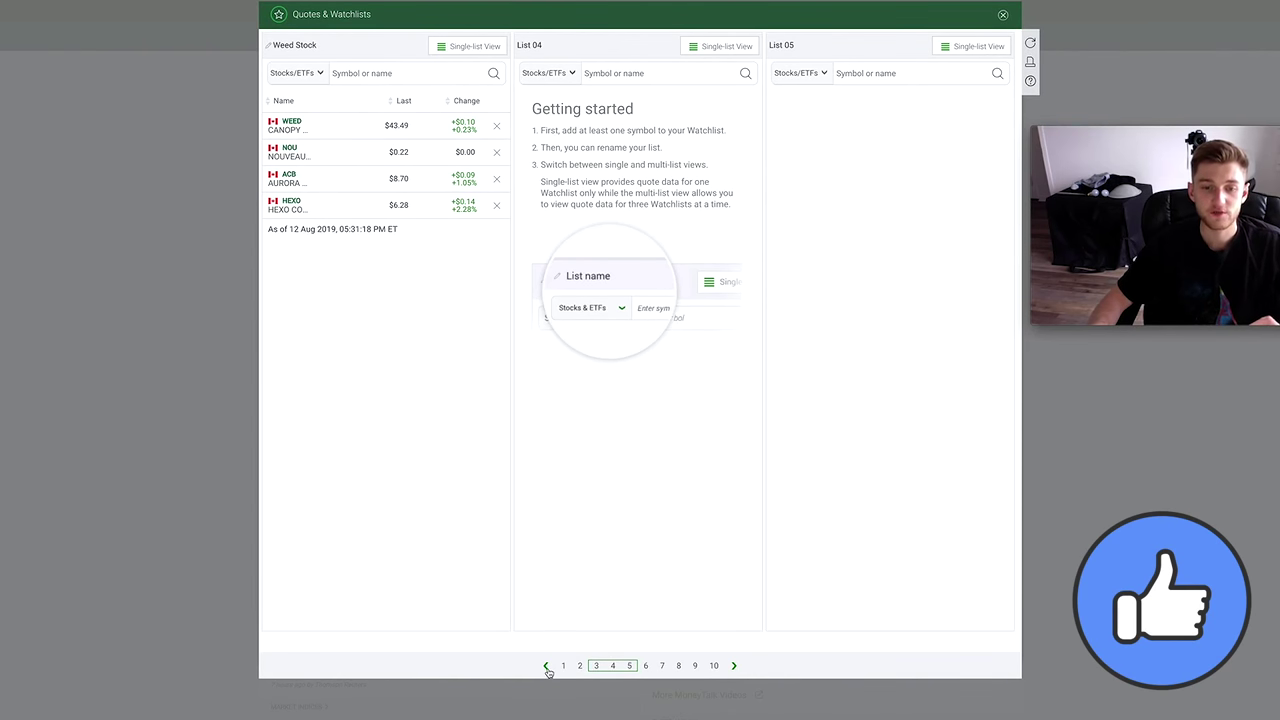
click(546, 665)
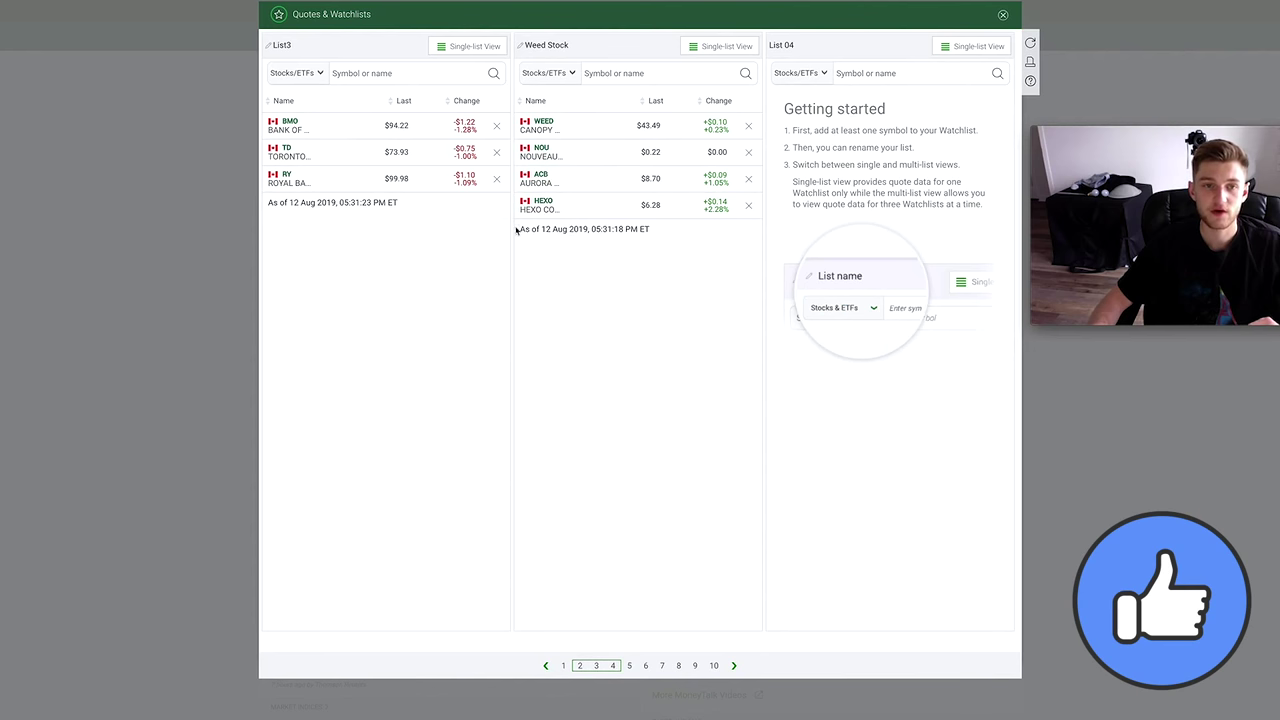
click(546, 665)
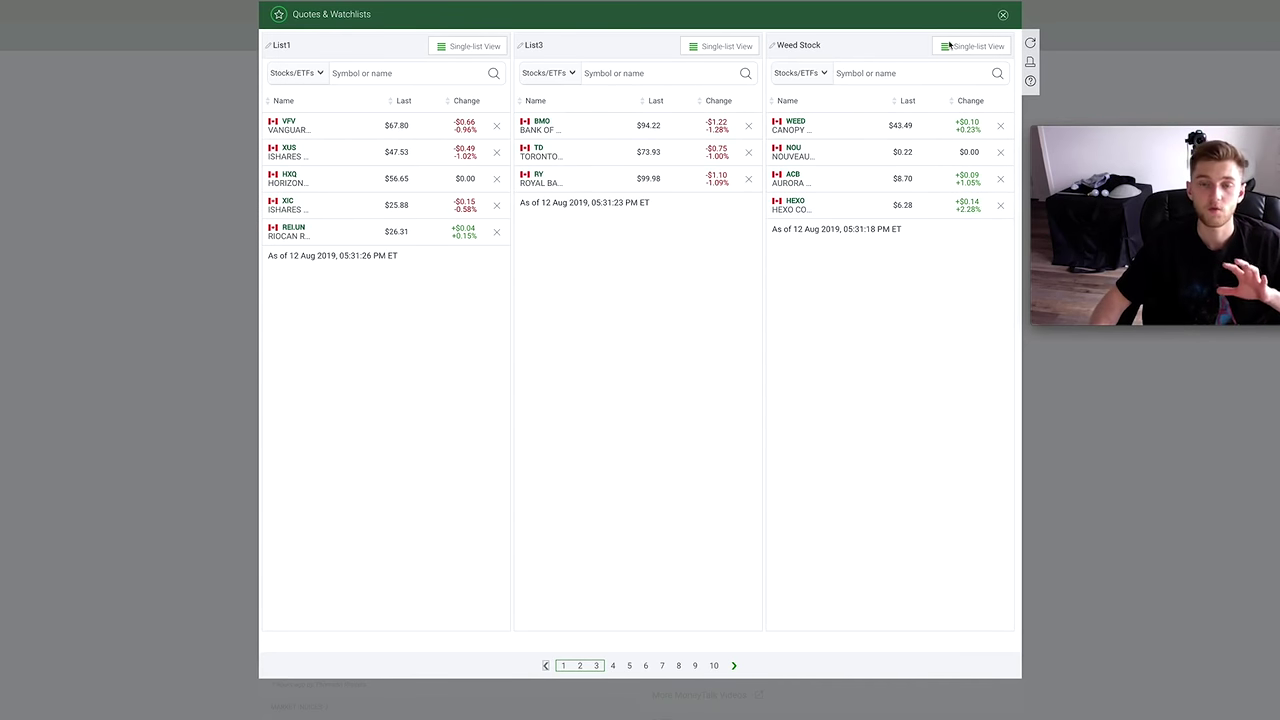
click(1004, 19)
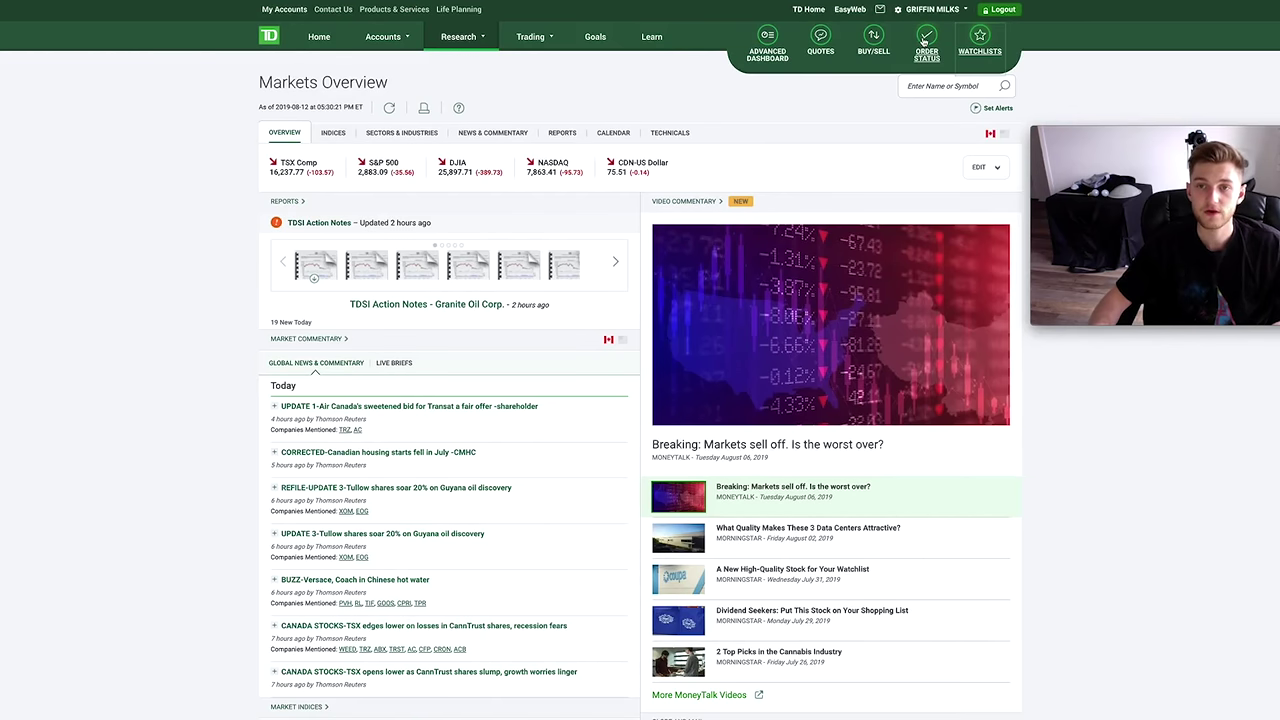
View Order Status filtered to filled orders for the Canadian account
click(928, 58)
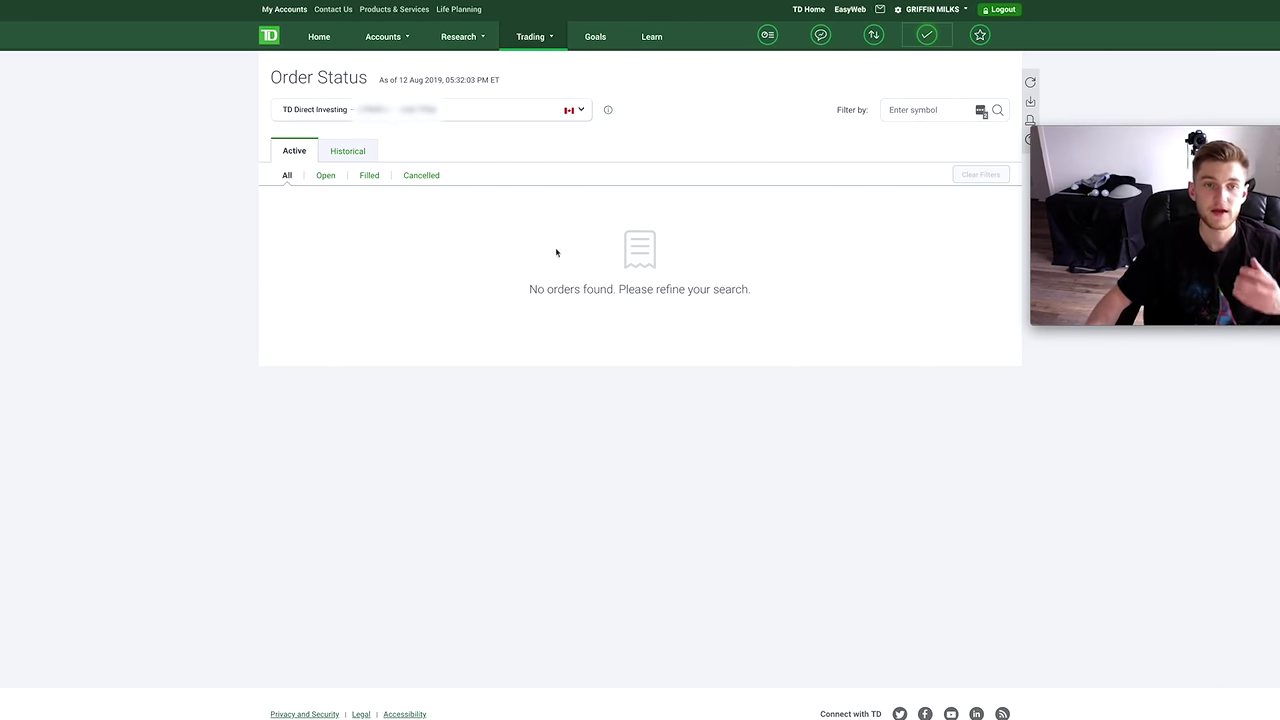
click(369, 175)
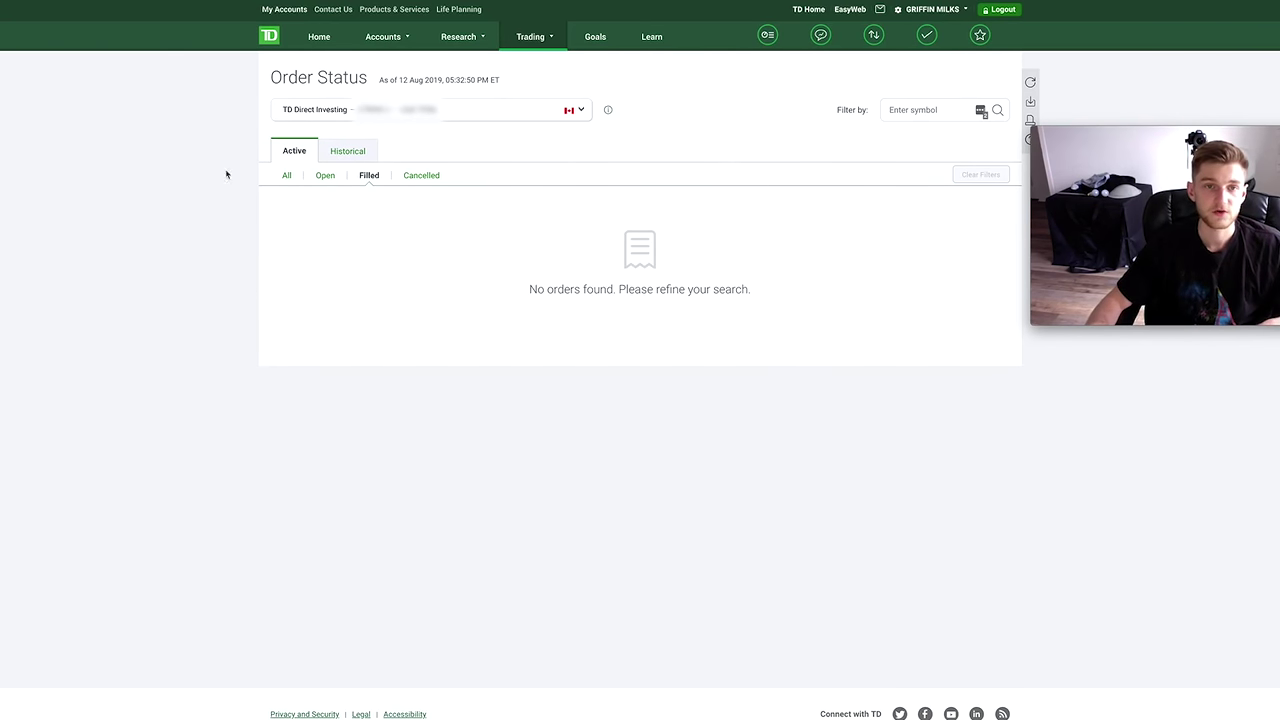
click(575, 118)
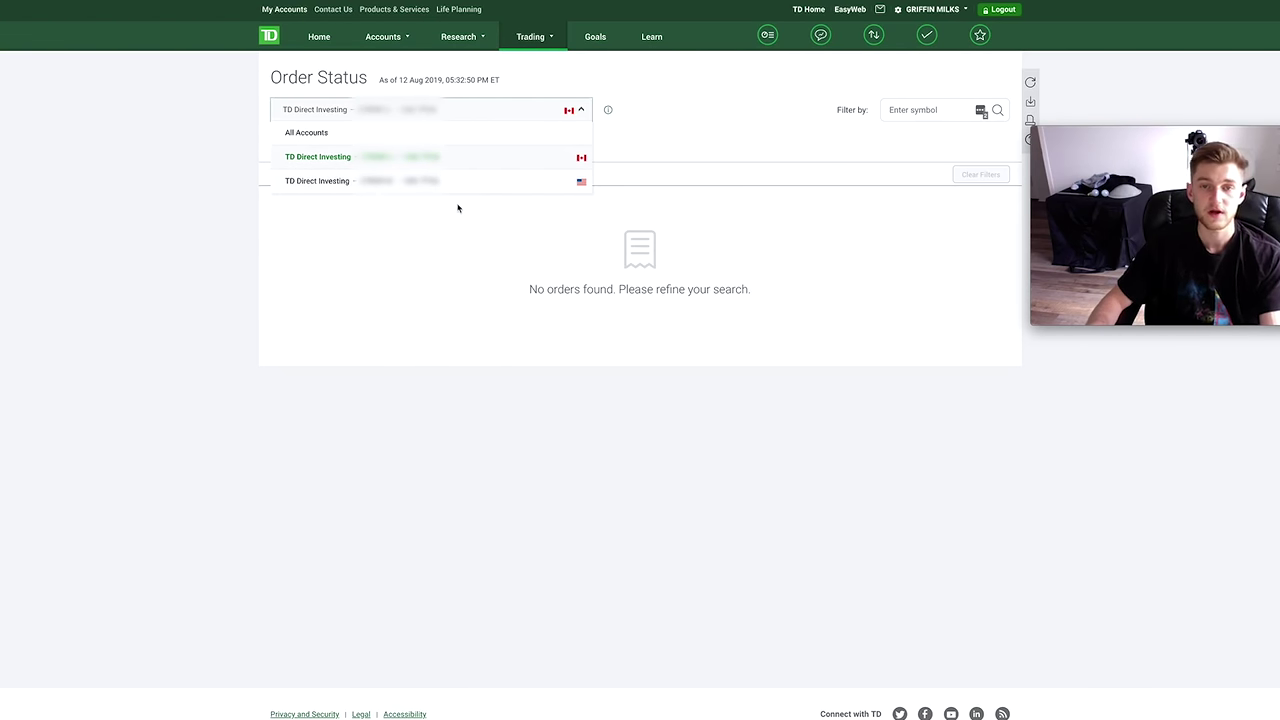
click(581, 112)
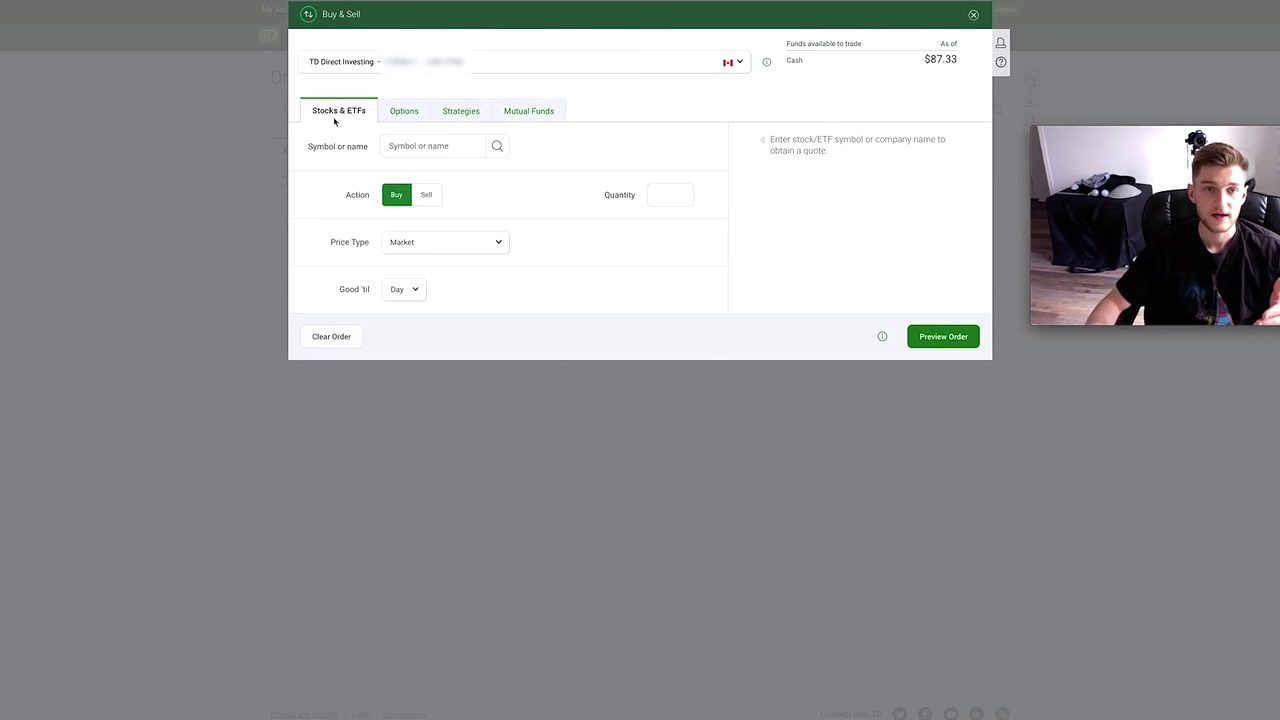
Load FACEBOOK INC (A), FB US, into the buy ticket by searching 'faceb'
click(450, 150)
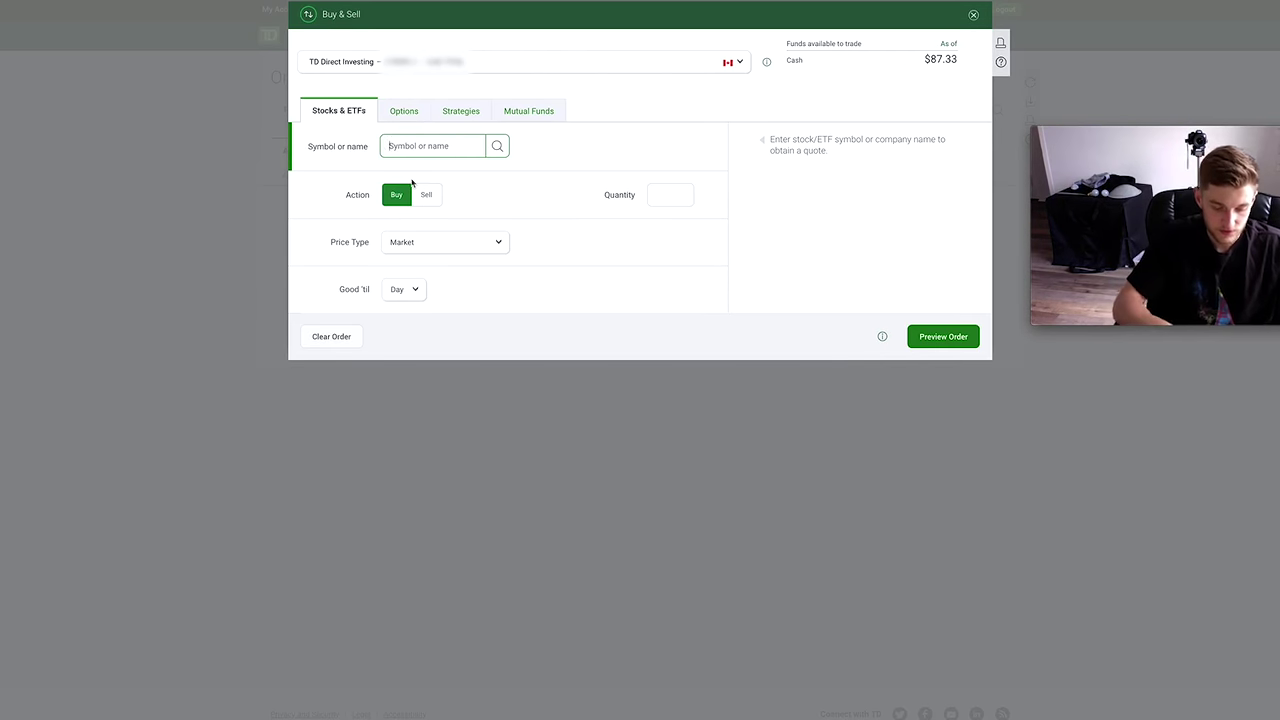
text(faceb)
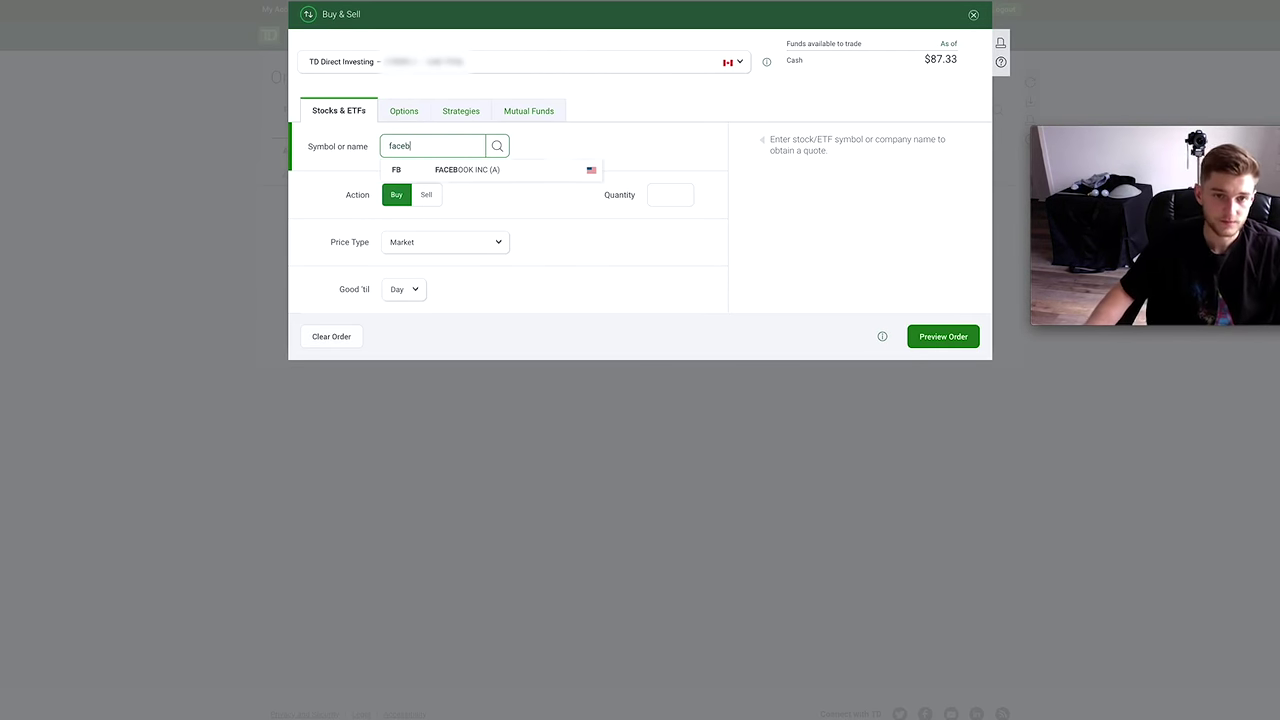
click(544, 177)
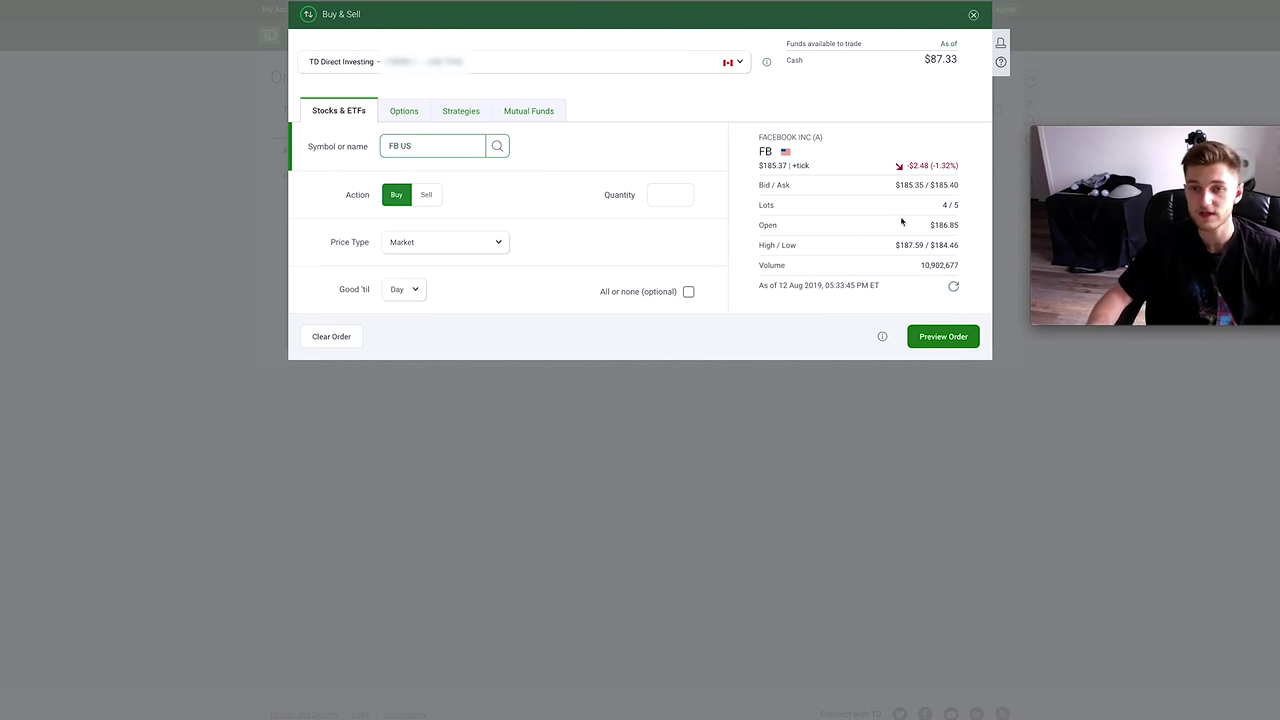
click(762, 150)
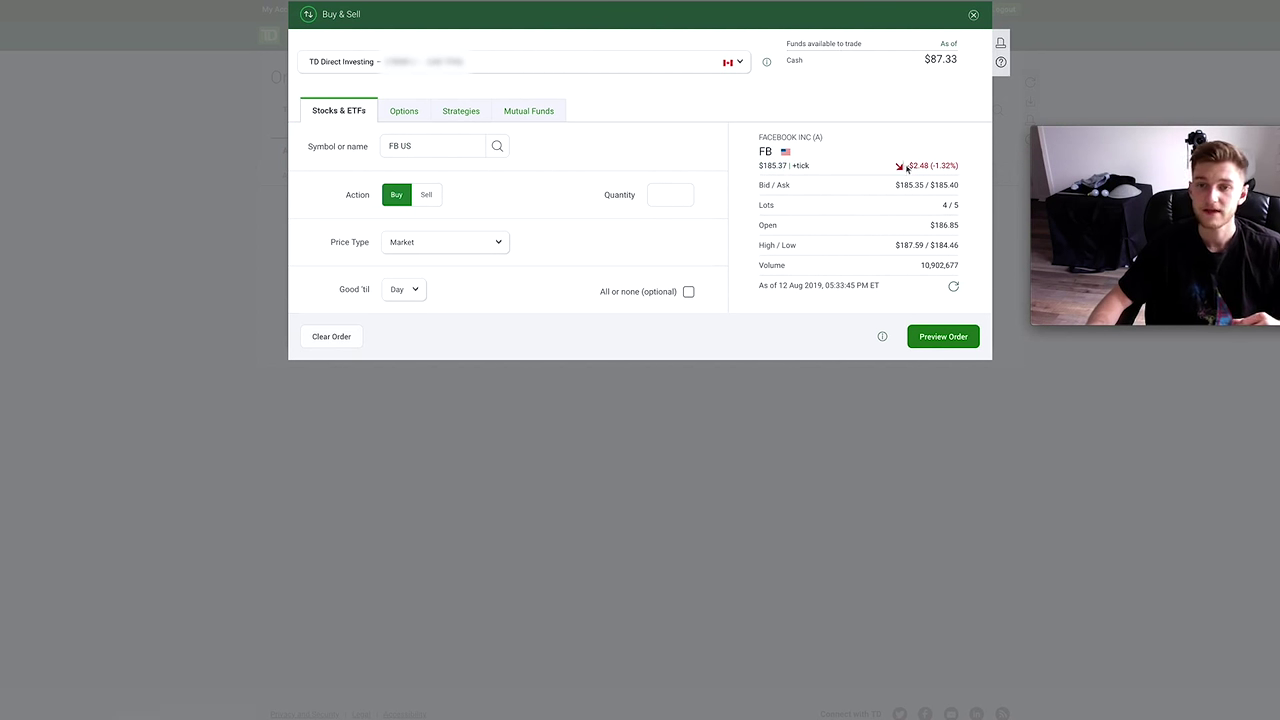
Highlight Facebook's quote details: -2.48 (-1.32%) change, $185.35/$185.40 bid/ask and volume
drag(906, 168, 957, 165)
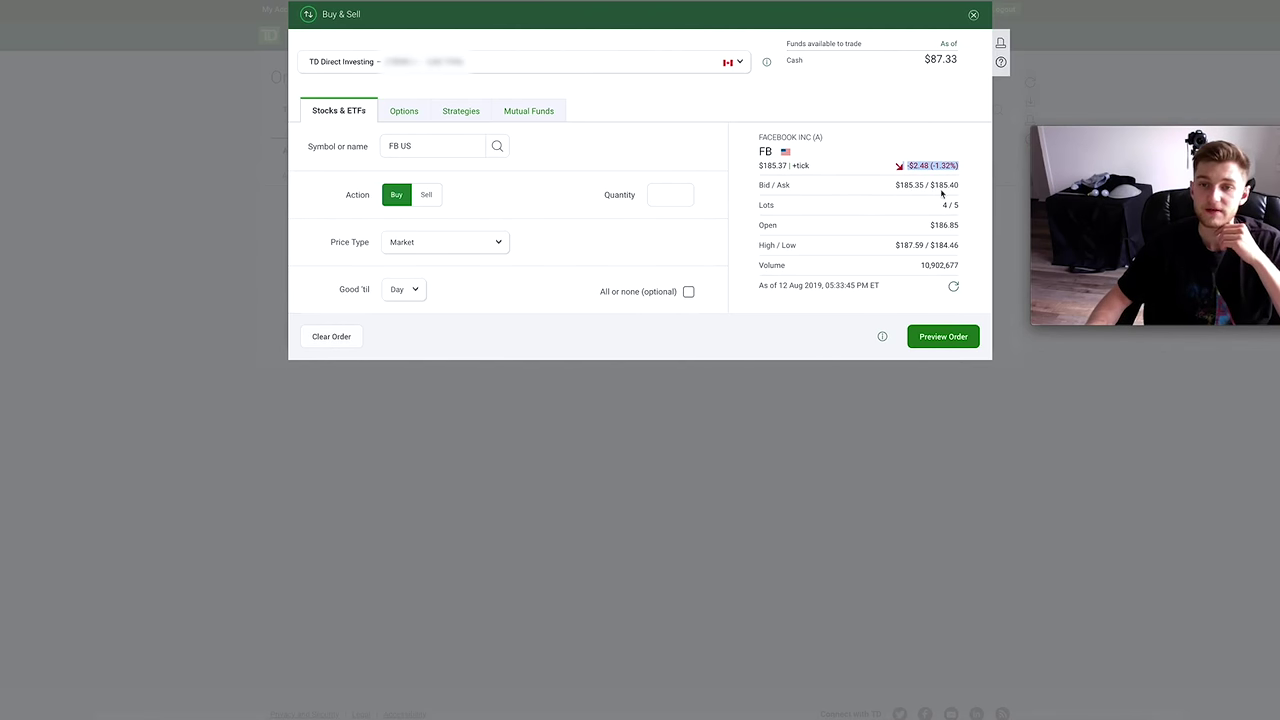
click(944, 186)
drag(897, 185, 919, 185)
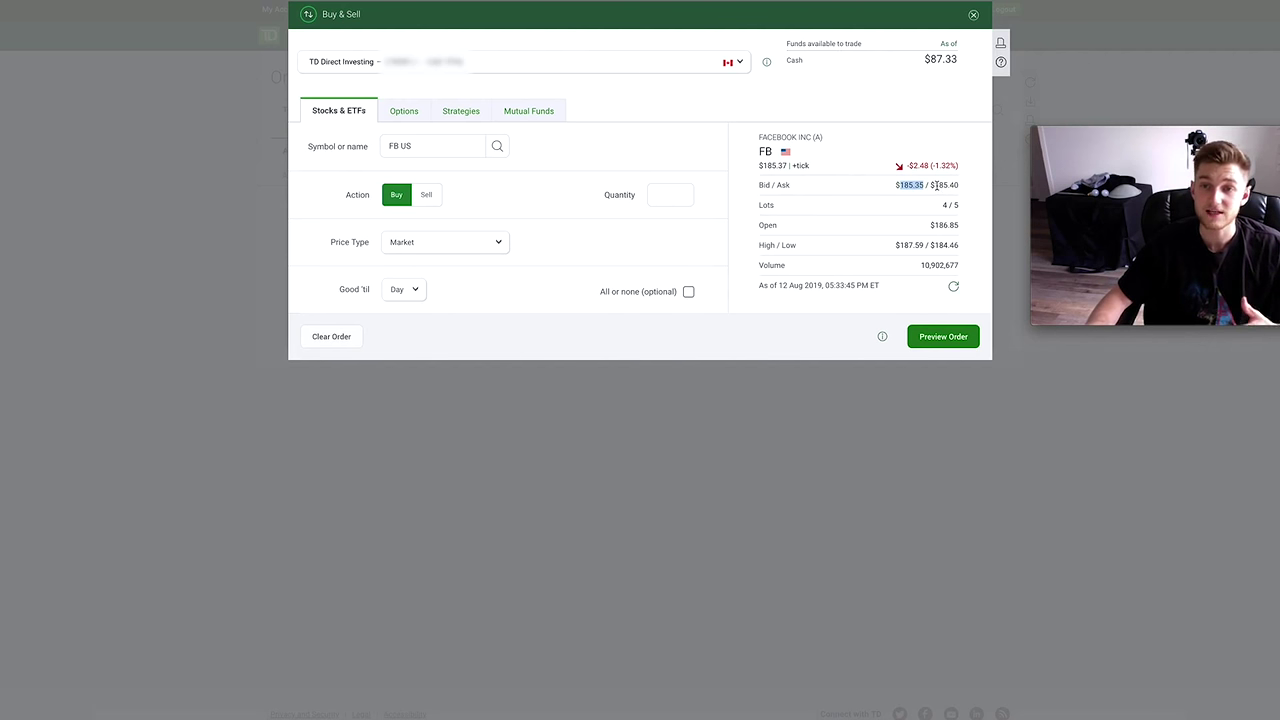
drag(936, 186, 963, 189)
click(957, 184)
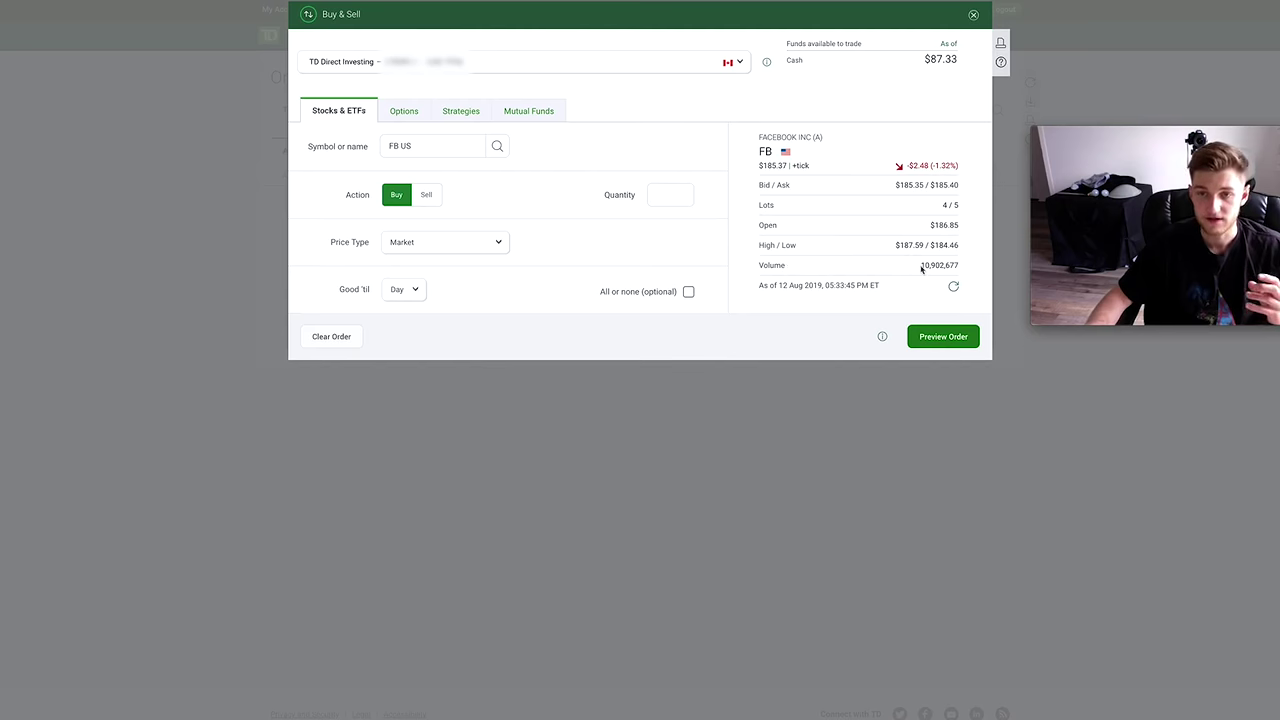
drag(922, 268, 760, 135)
click(955, 268)
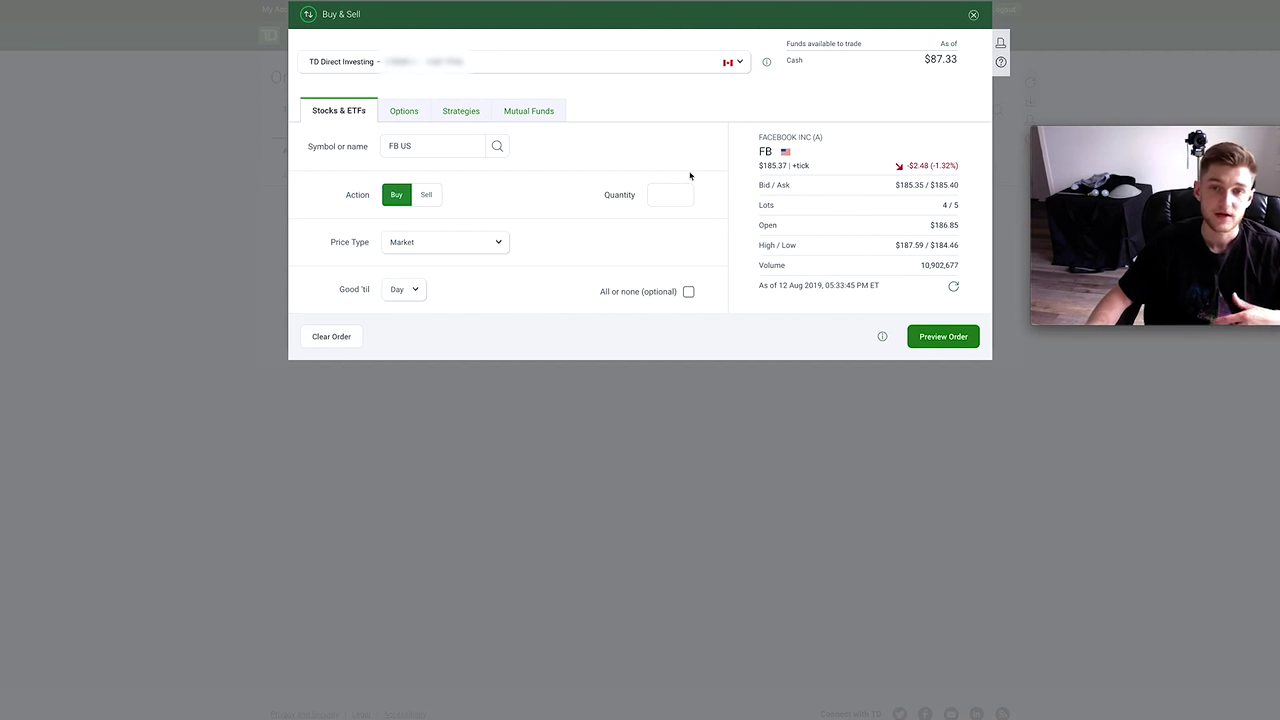
Make the Facebook order 10 shares as a Limit order at 184
click(667, 193)
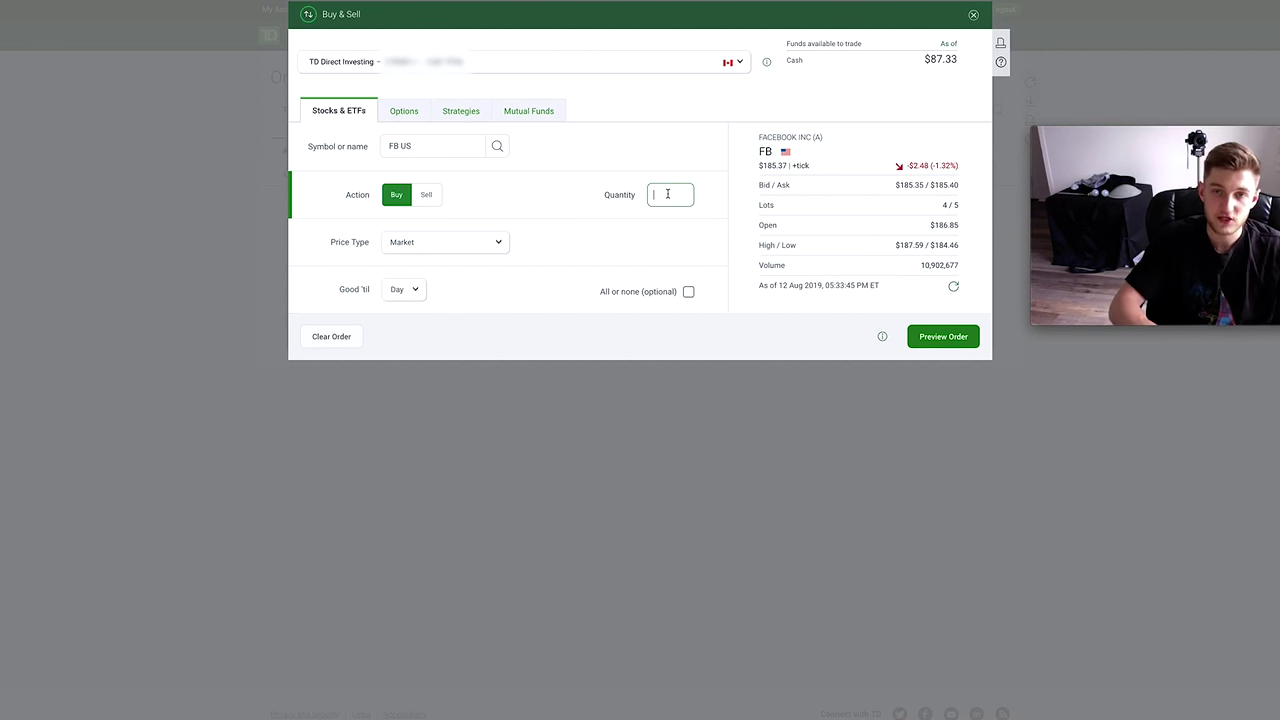
text(10)
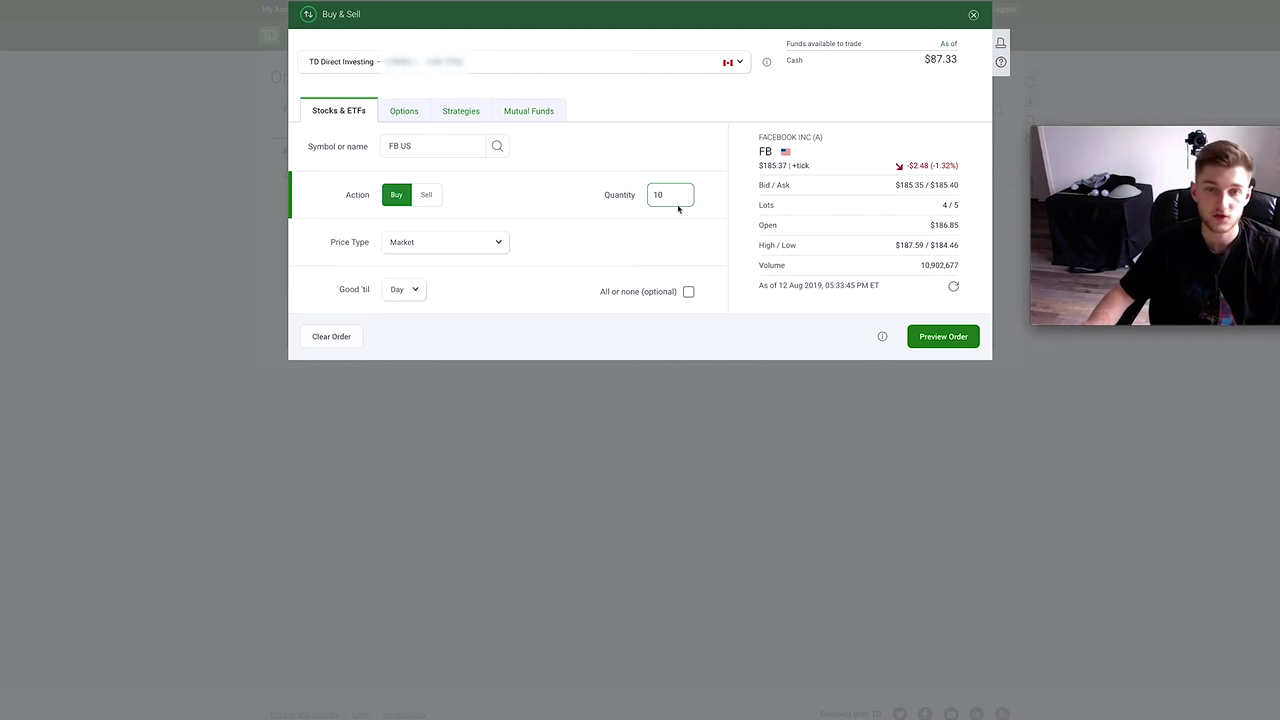
click(509, 197)
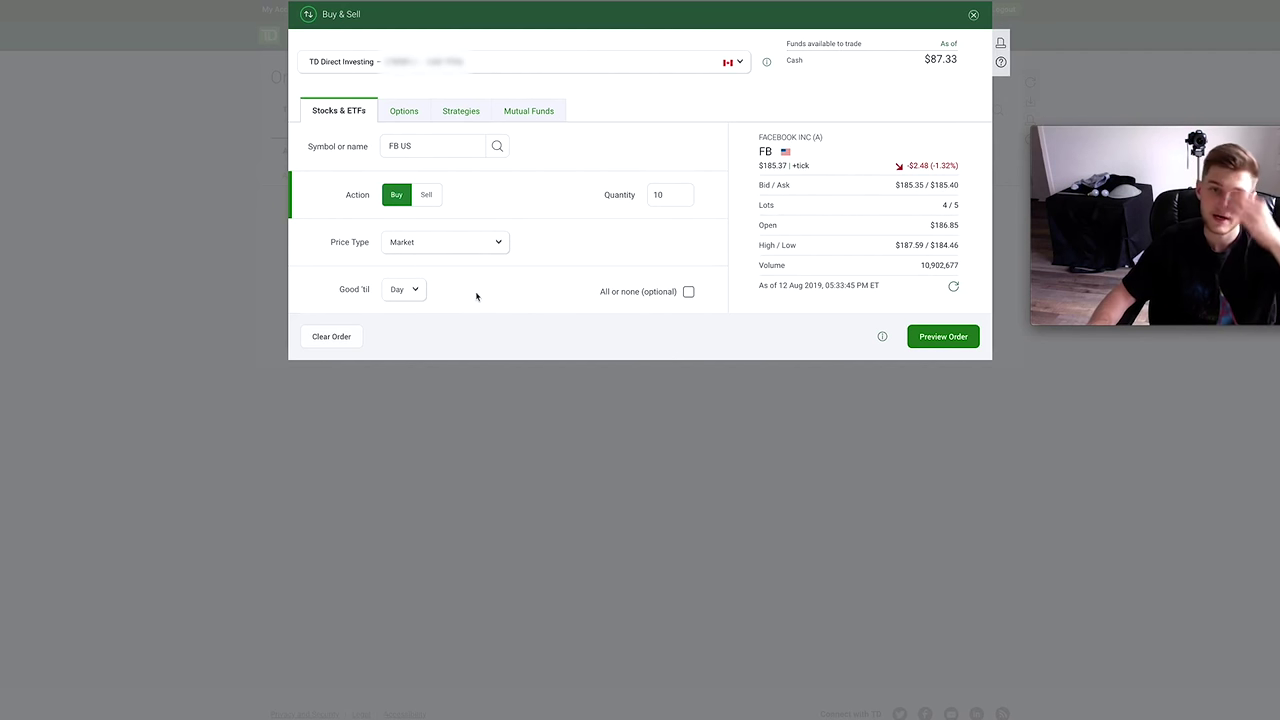
click(496, 244)
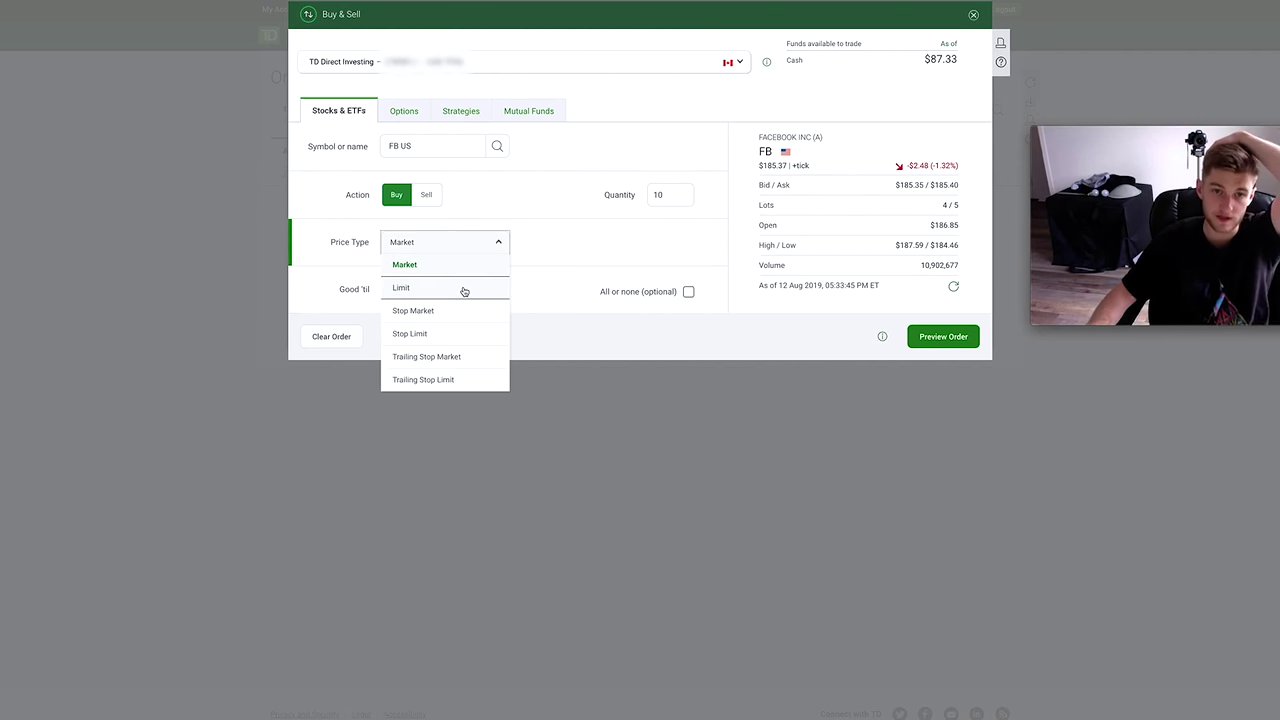
click(465, 289)
click(667, 244)
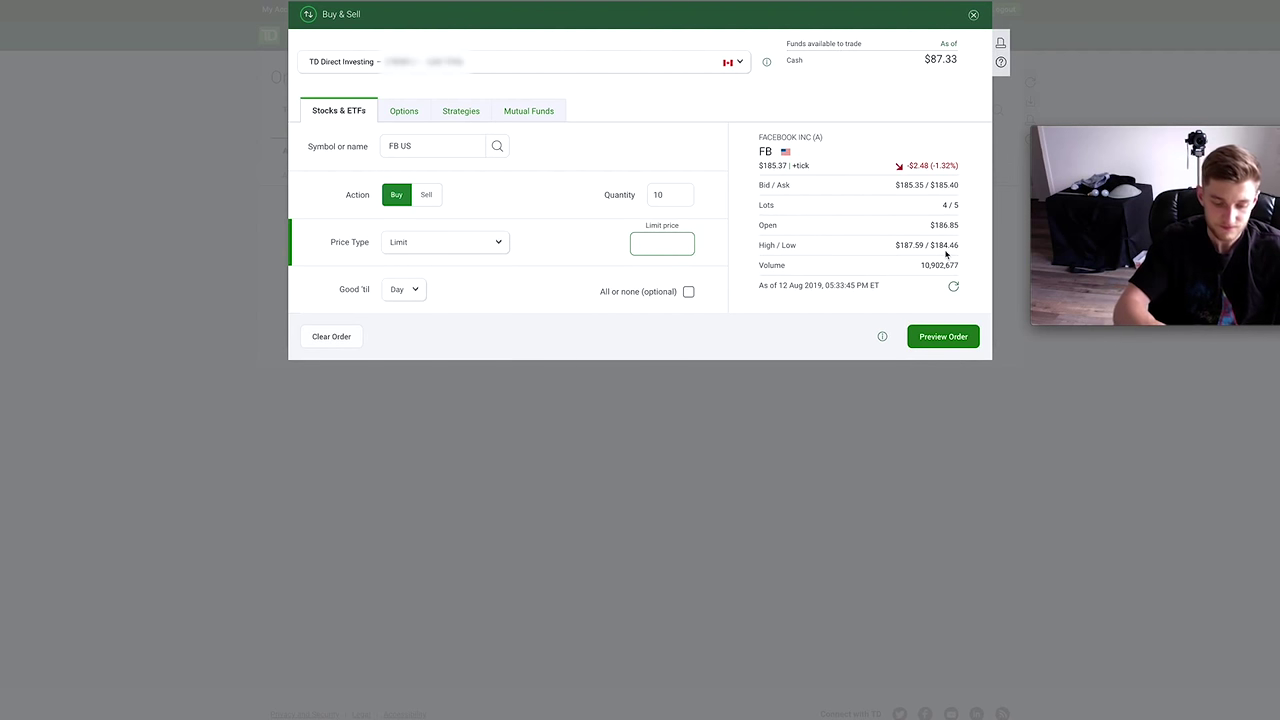
text(18)
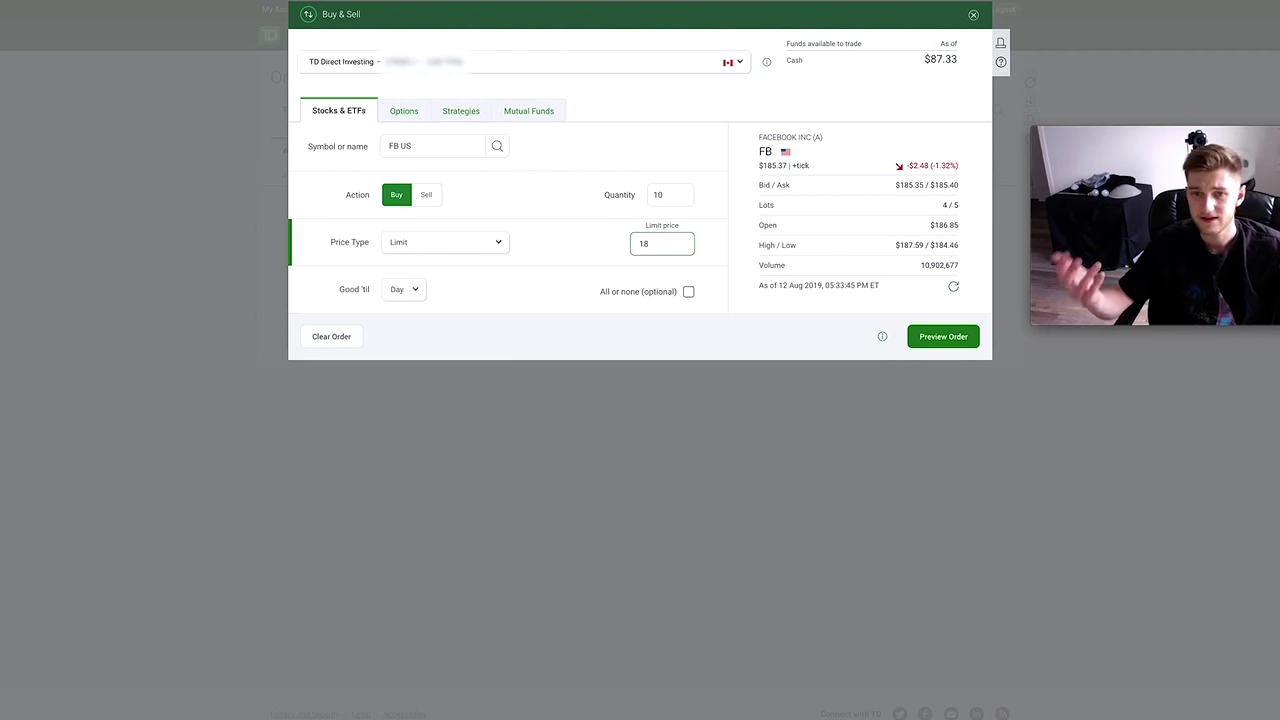
text(4)
click(596, 263)
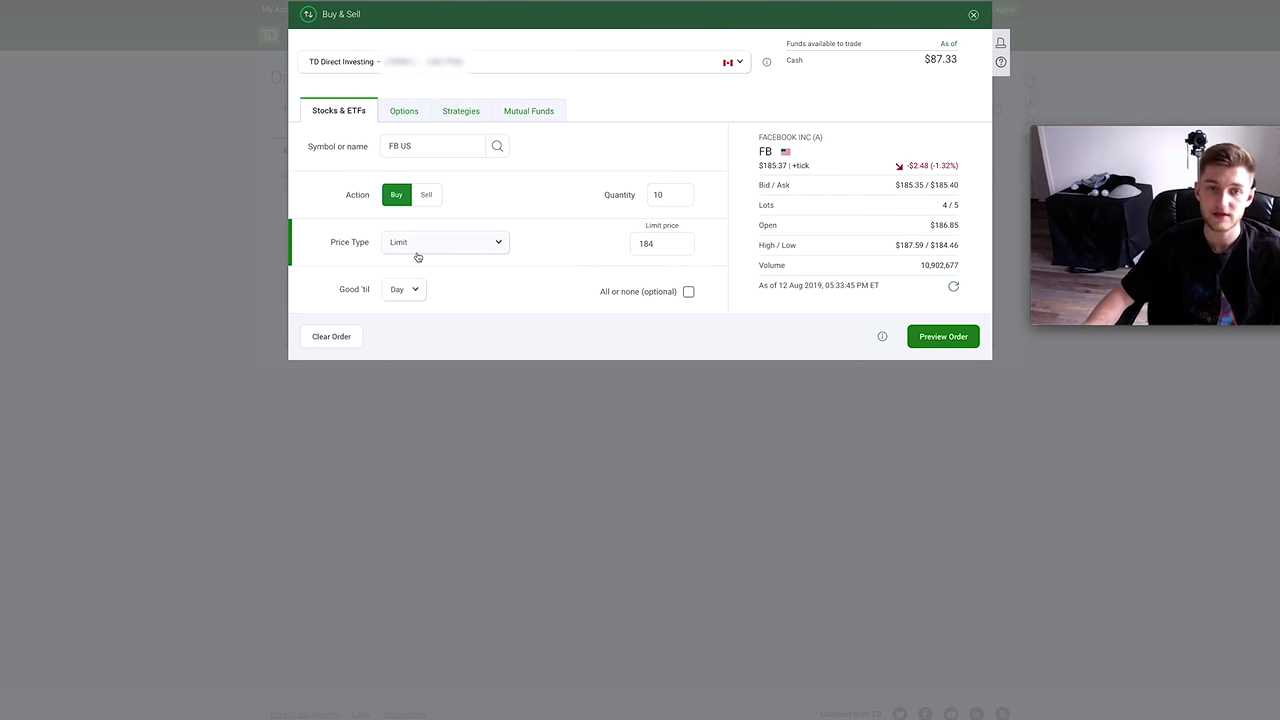
Set the order to be good 'til a specified date, August 16 (0816)
click(411, 291)
click(411, 291)
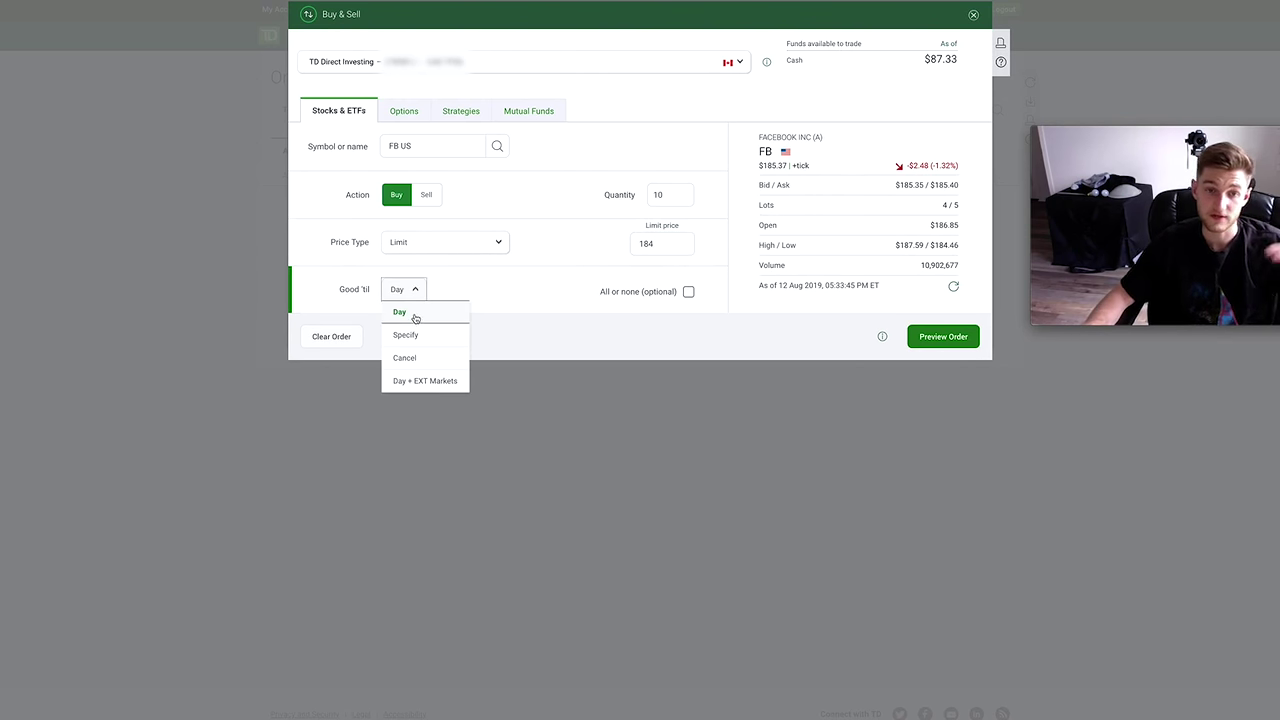
click(418, 333)
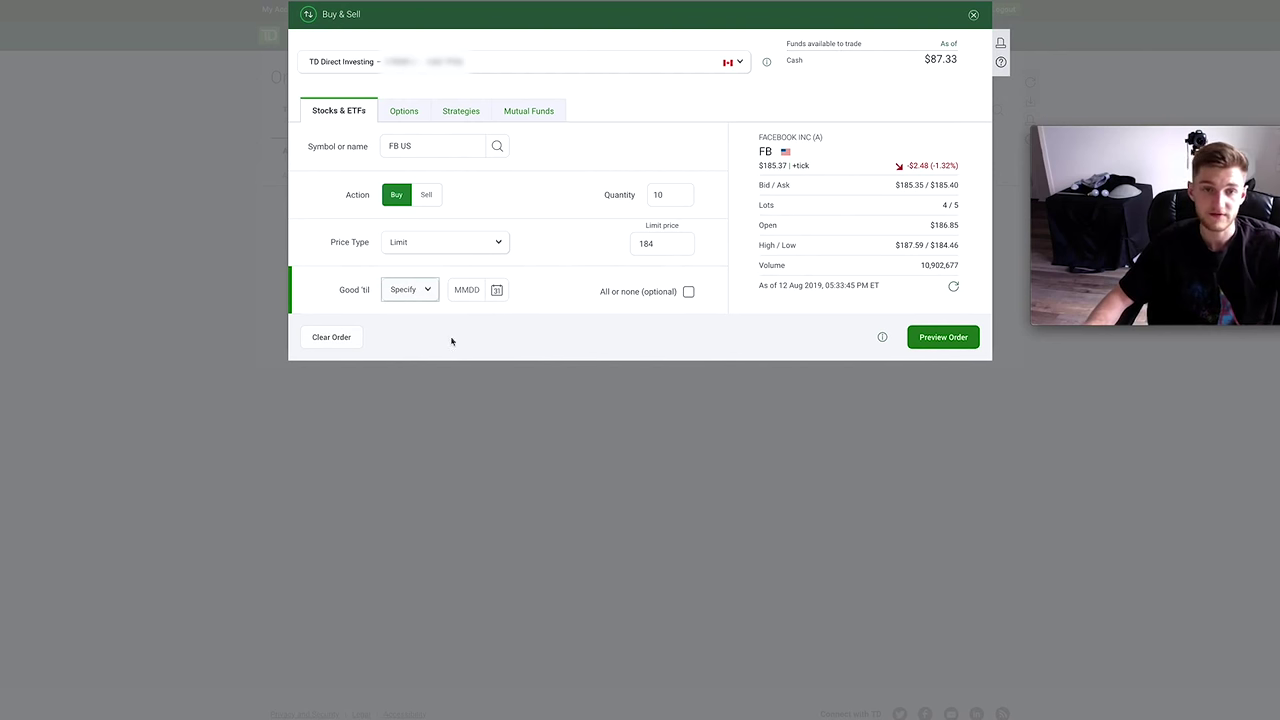
click(498, 292)
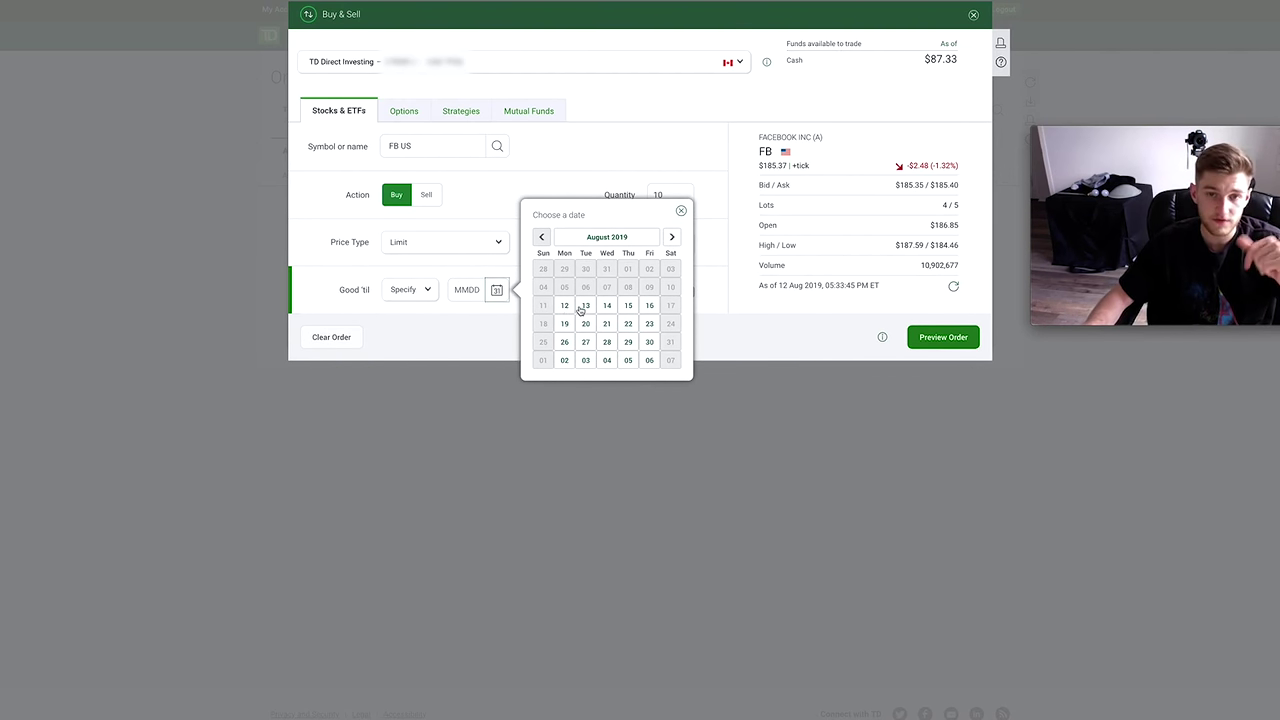
click(650, 311)
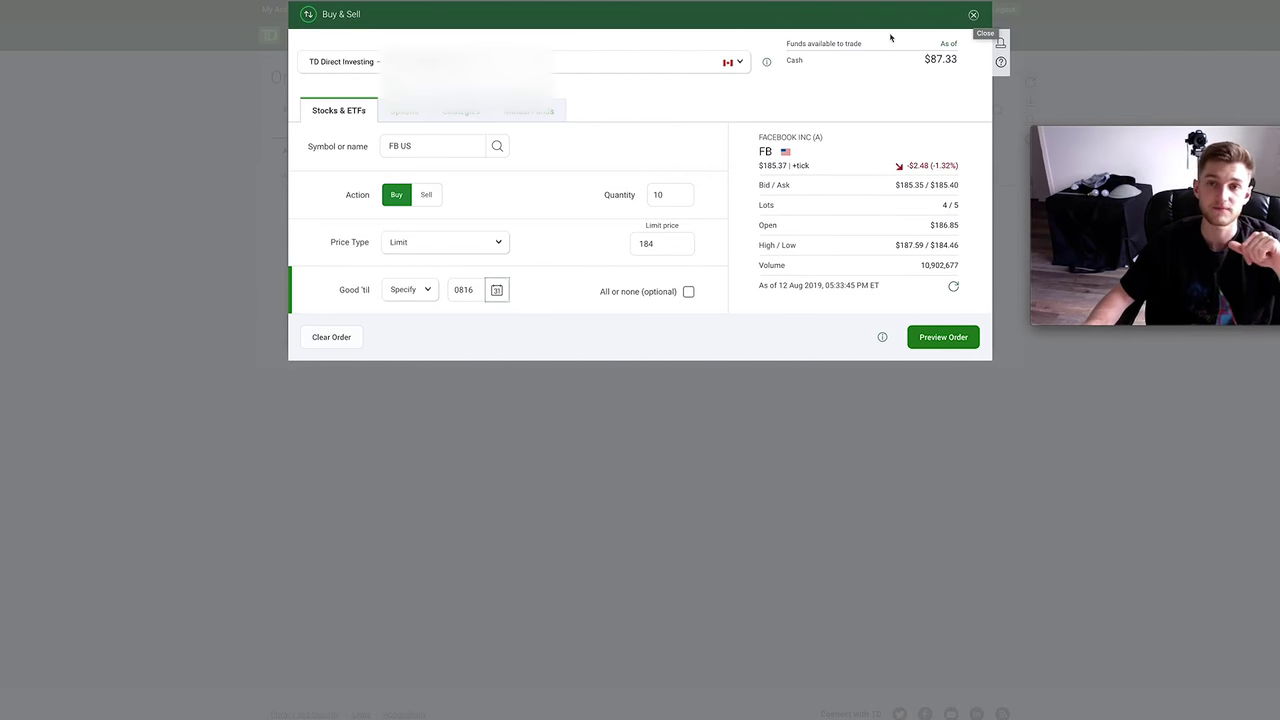
click(740, 62)
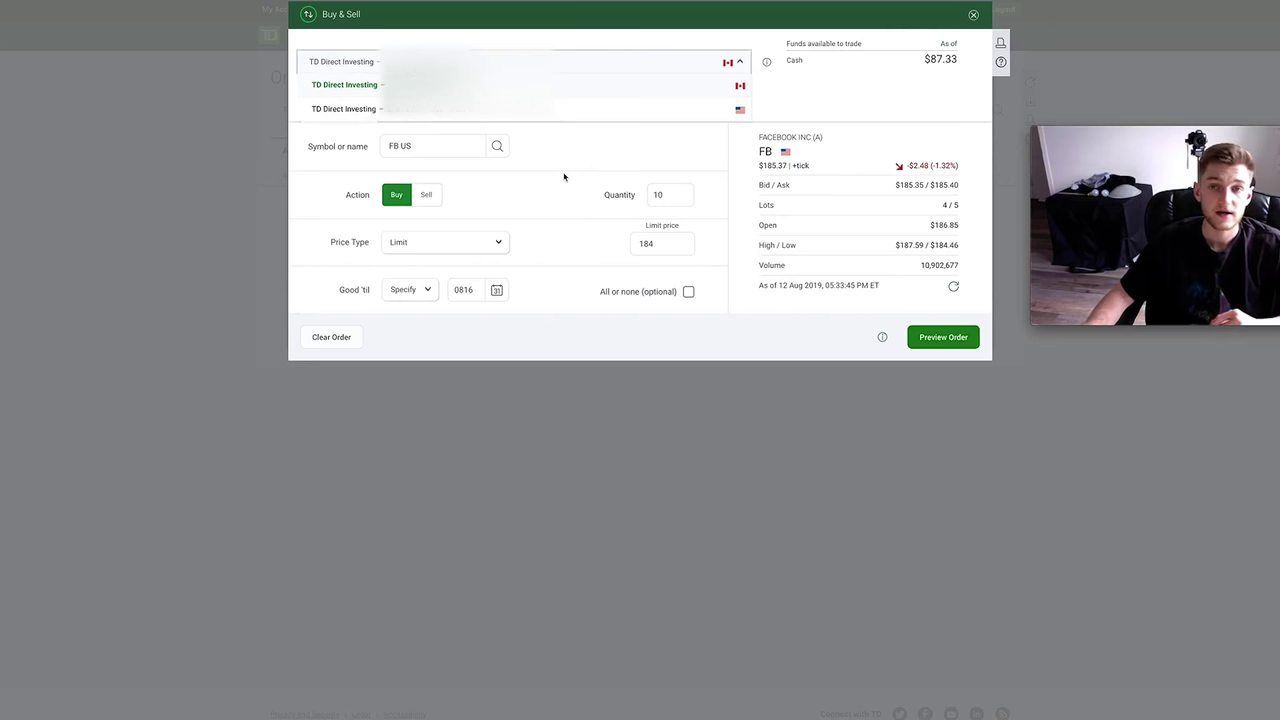
Keep the same account, switch the order to Sell, then close the ticket without placing it
click(602, 165)
click(427, 196)
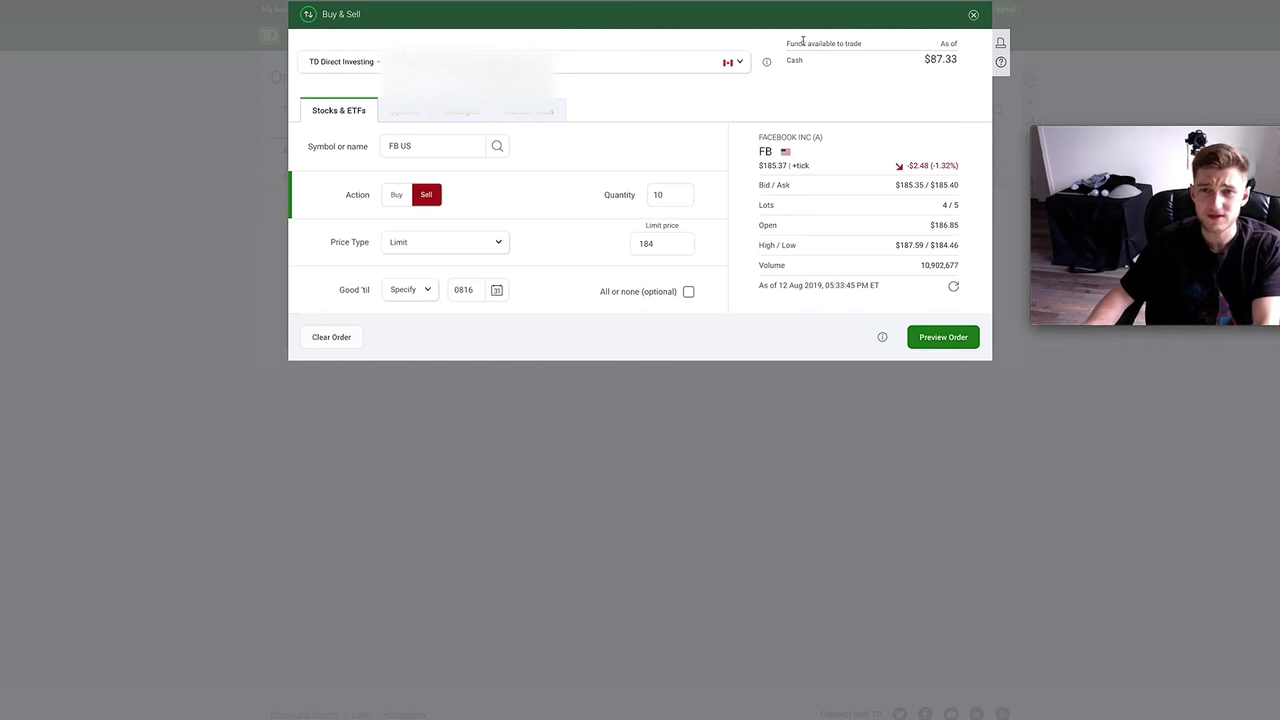
drag(789, 45, 863, 45)
click(863, 45)
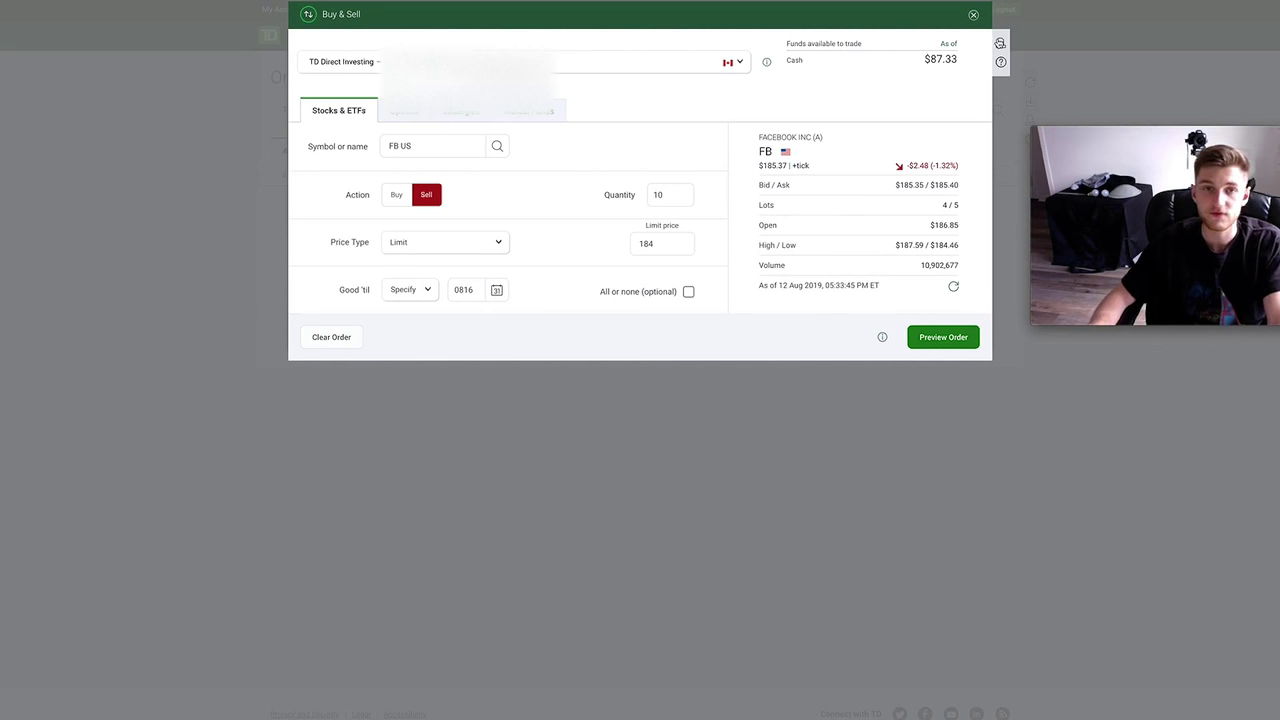
click(973, 15)
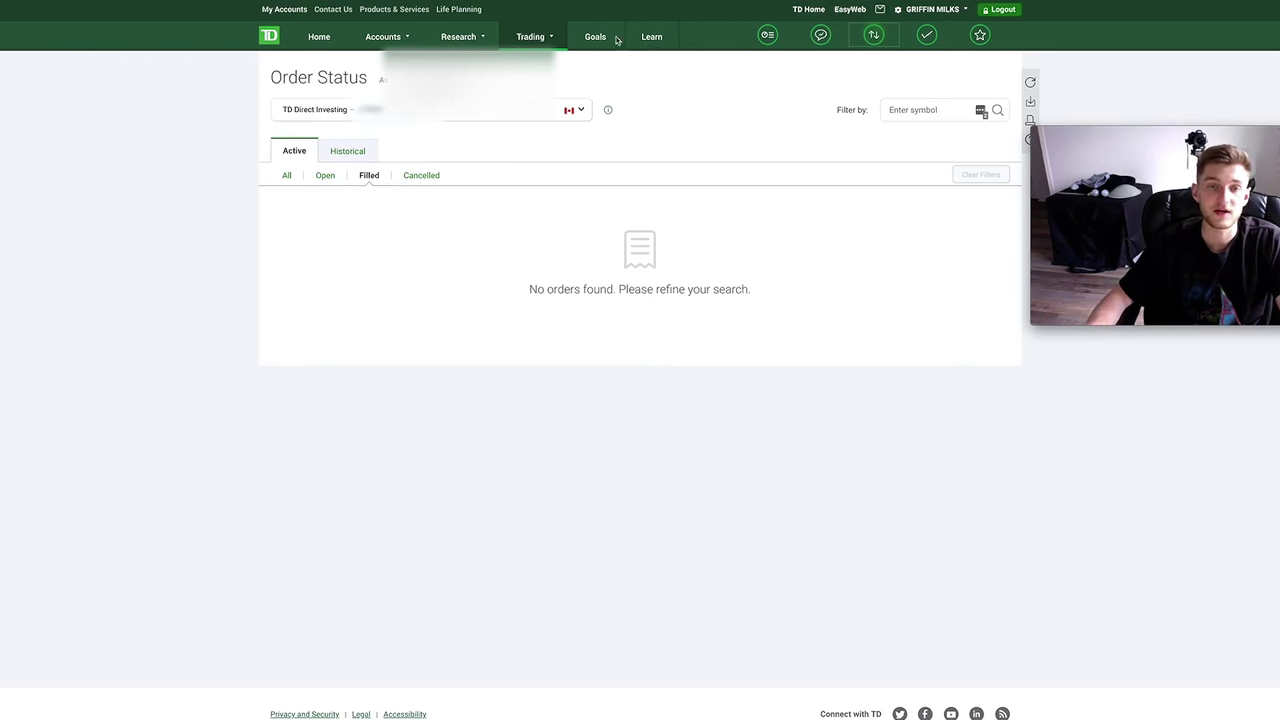
Go to Research > Investments > Stocks and focus the stock symbol search box
click(531, 42)
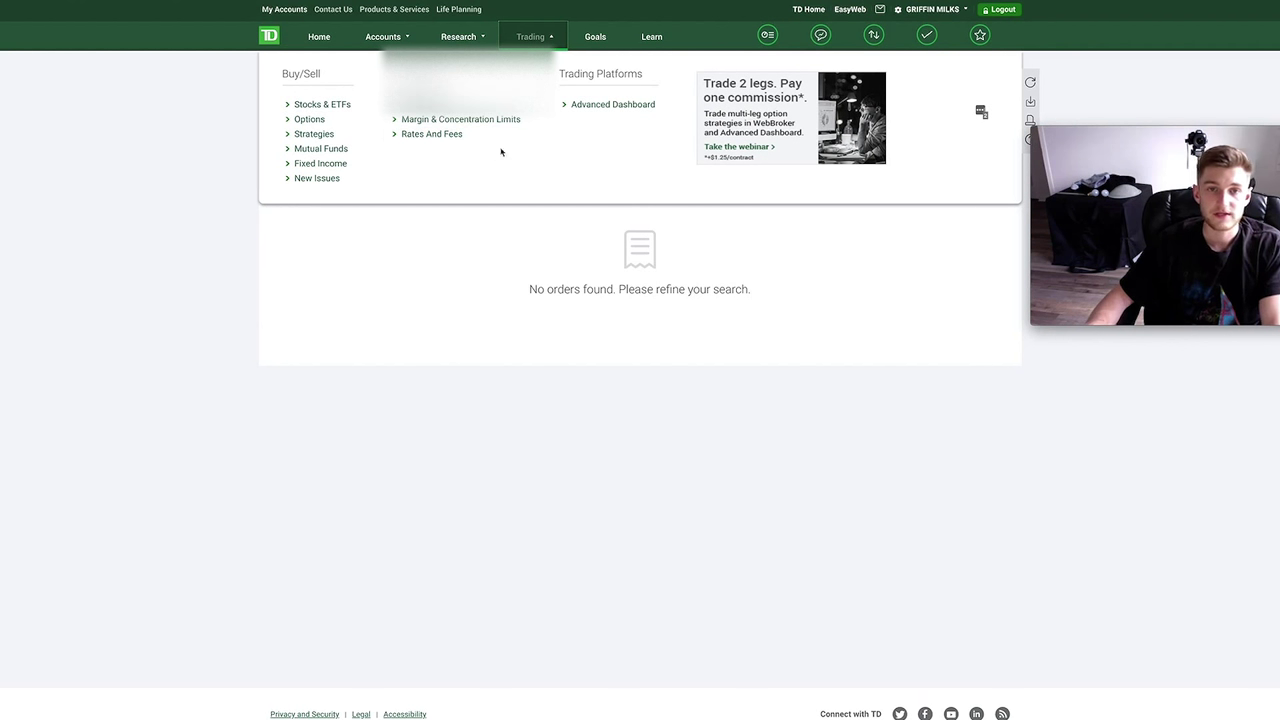
click(478, 41)
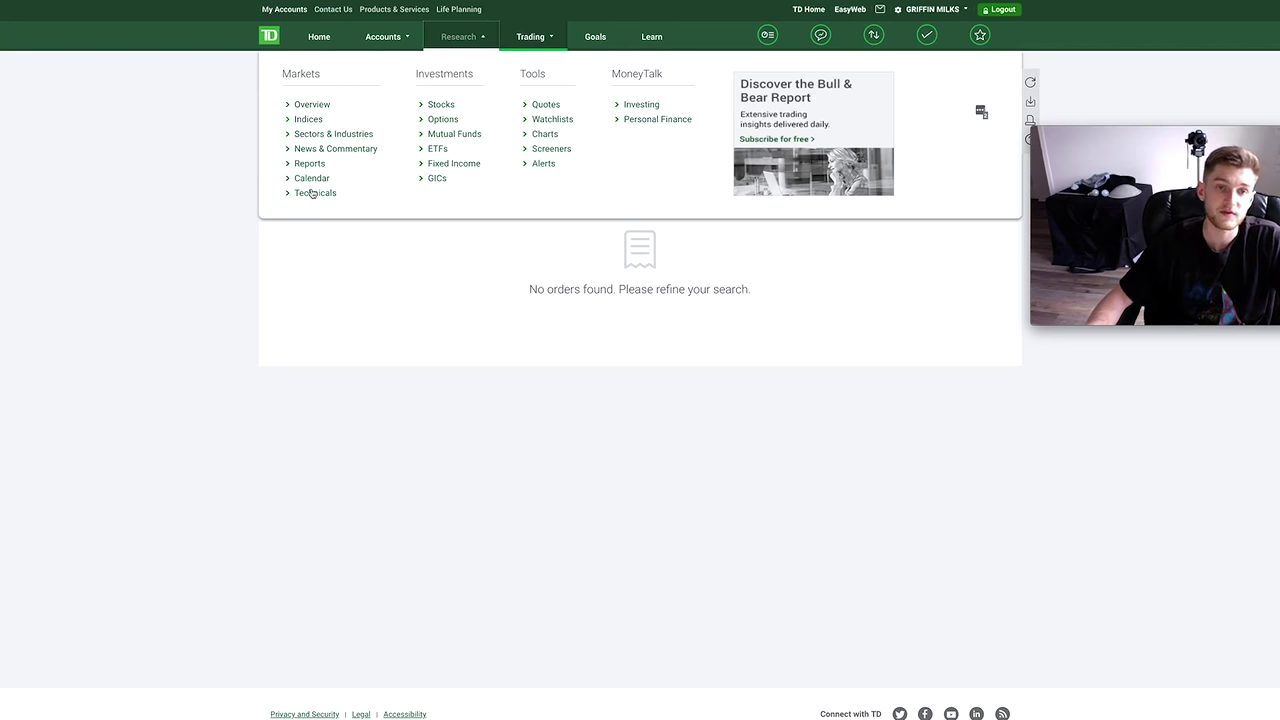
click(453, 106)
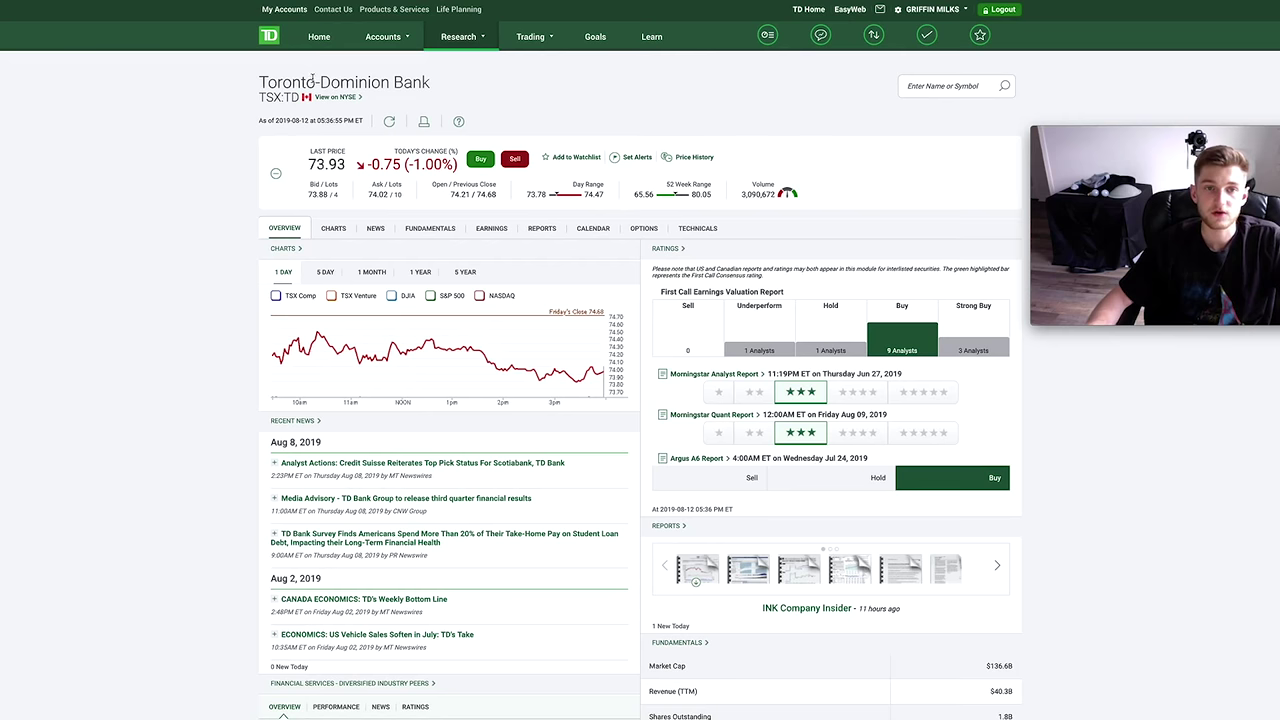
click(918, 85)
Search 'tesl' and open the Tesla Inc (TSLA) quote overview
text(tesl)
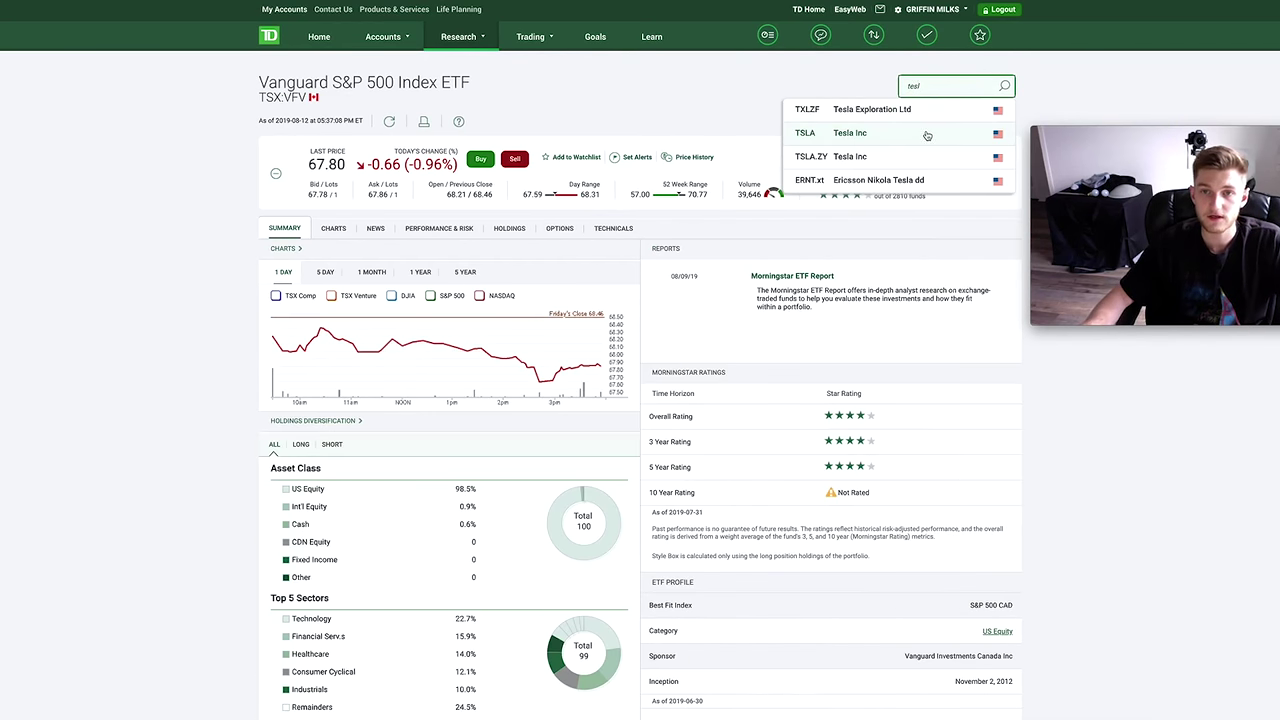
click(927, 133)
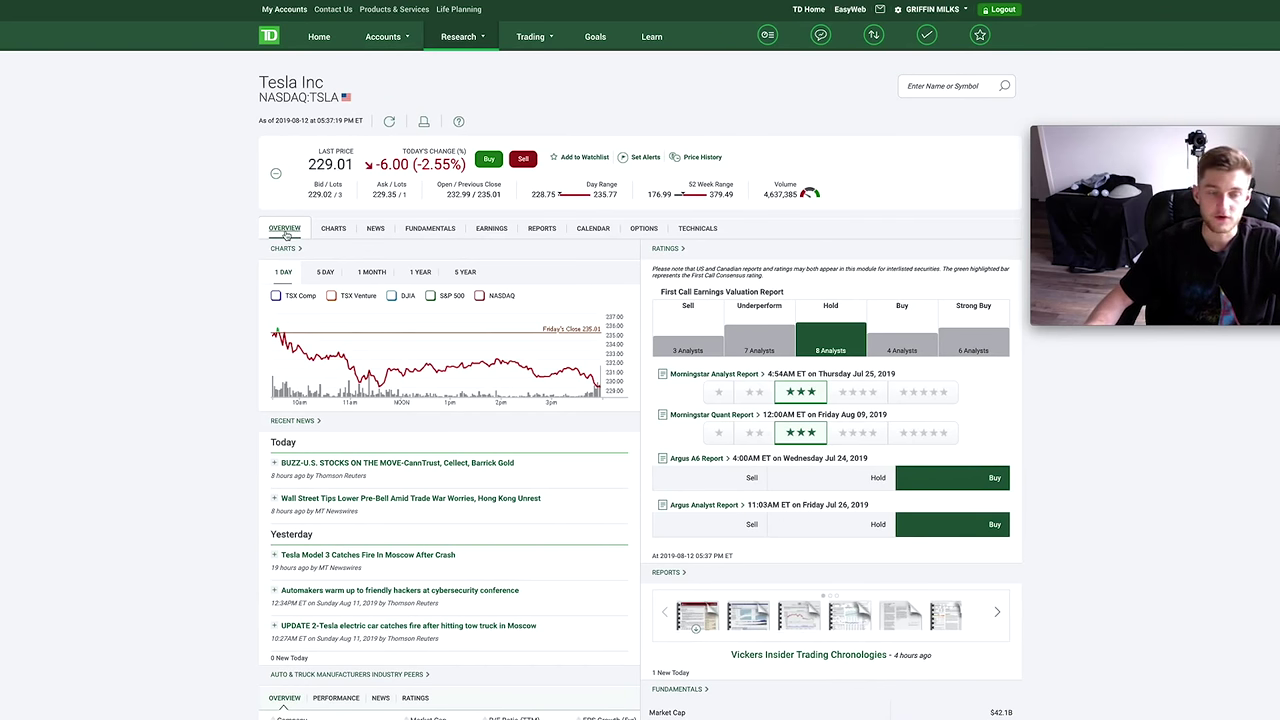
scroll(705, 253, down, 1)
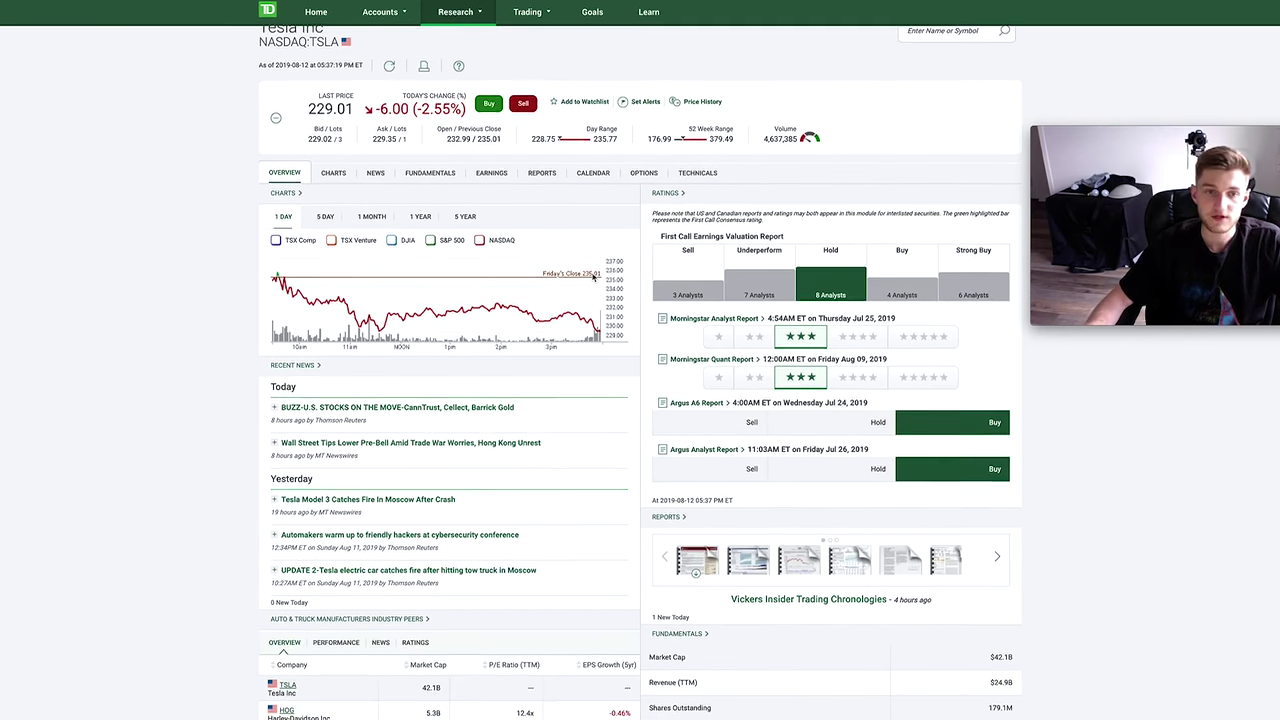
scroll(588, 278, down, 2)
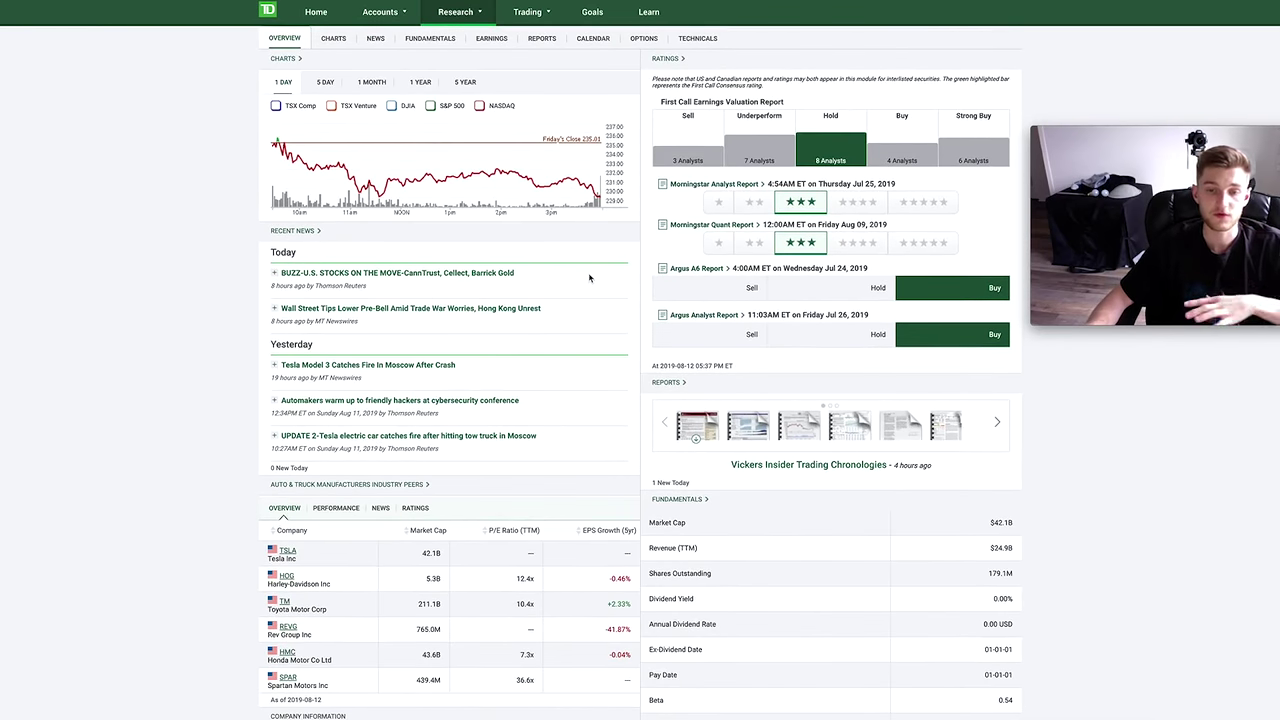
scroll(588, 278, down, 3)
scroll(588, 278, down, 1)
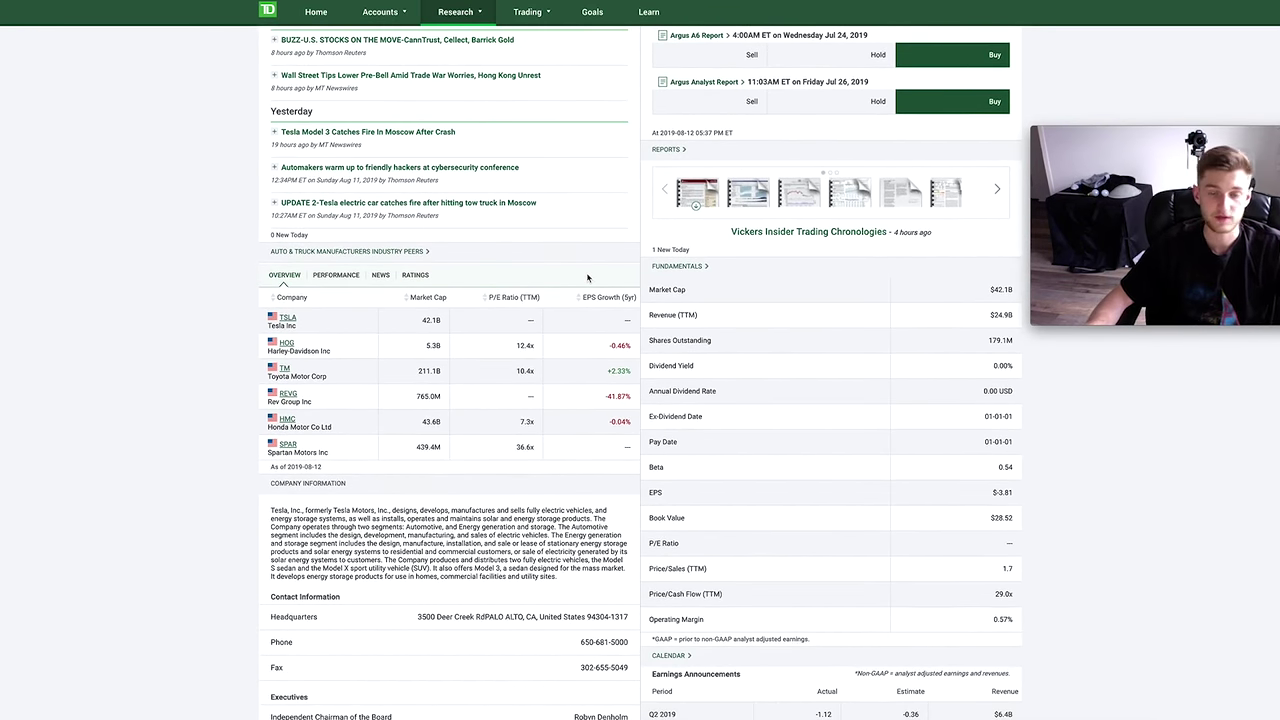
scroll(588, 278, up, 5)
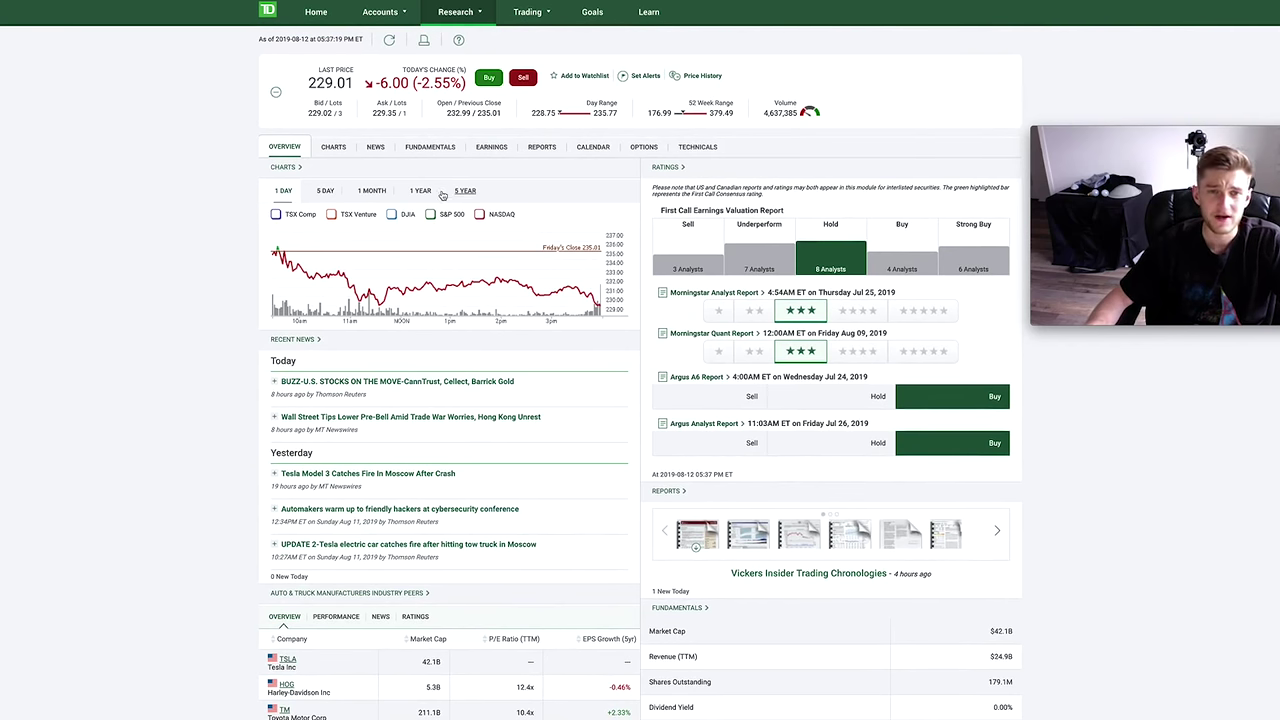
Set Tesla's chart to one year and compare it against the S&P 500 and NASDAQ
click(371, 191)
click(420, 191)
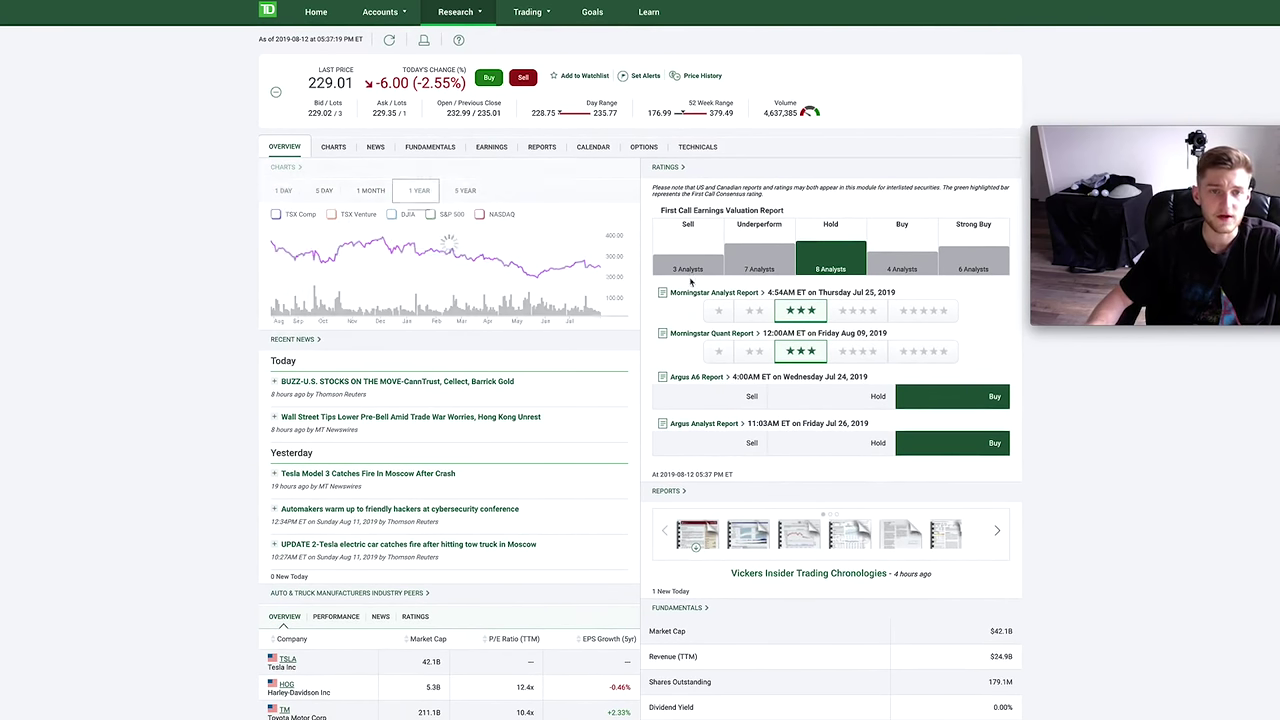
click(431, 214)
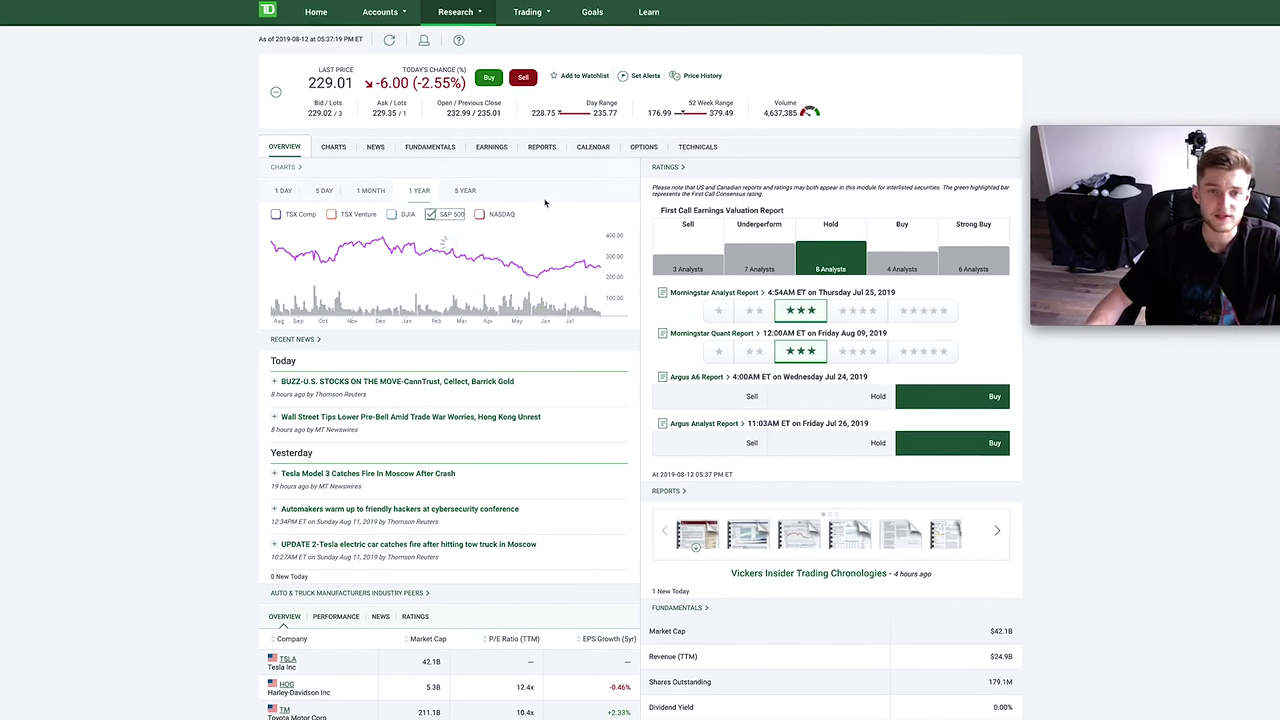
click(487, 216)
Scroll through Tesla's news, peers, fundamentals and company information
scroll(592, 228, down, 3)
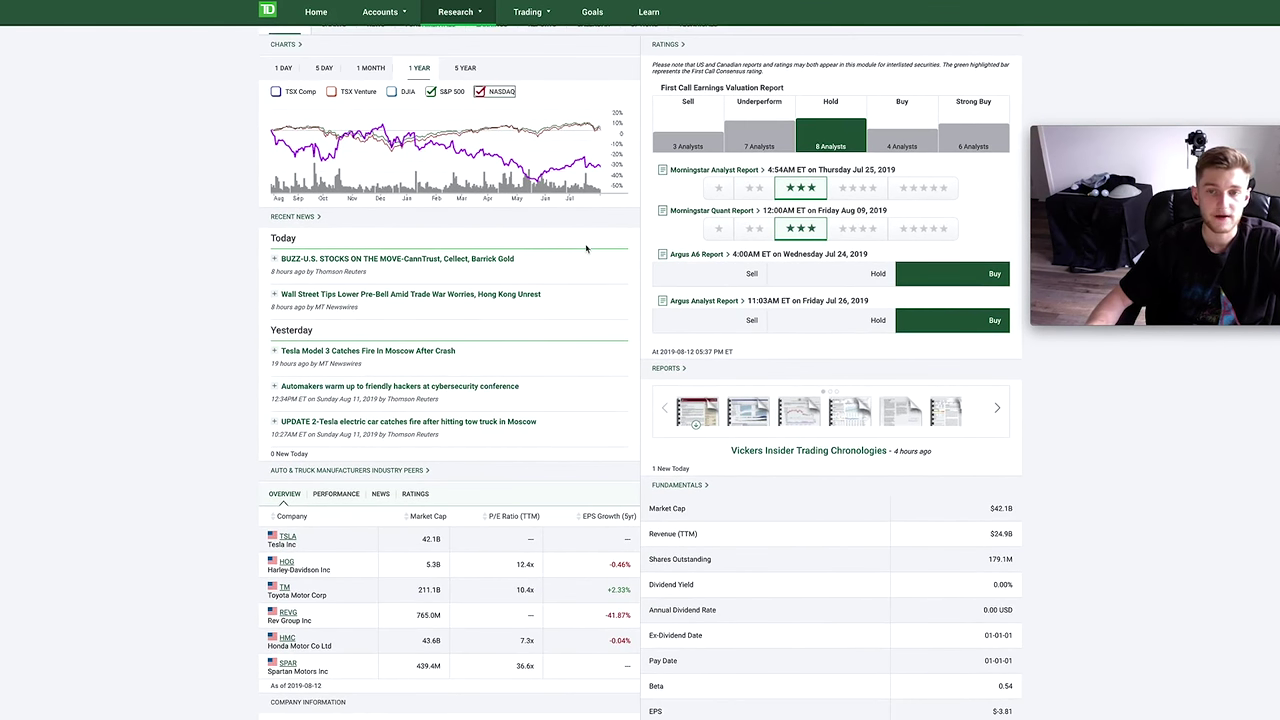
scroll(549, 229, down, 2)
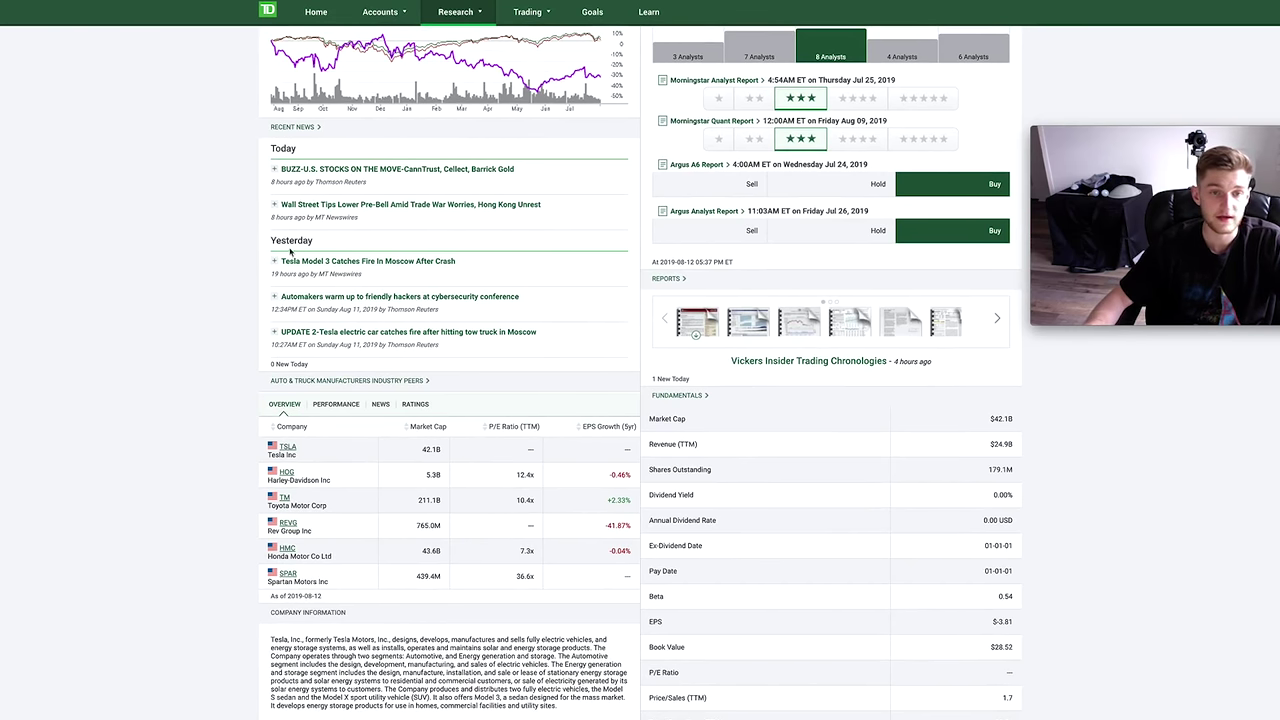
scroll(362, 241, down, 2)
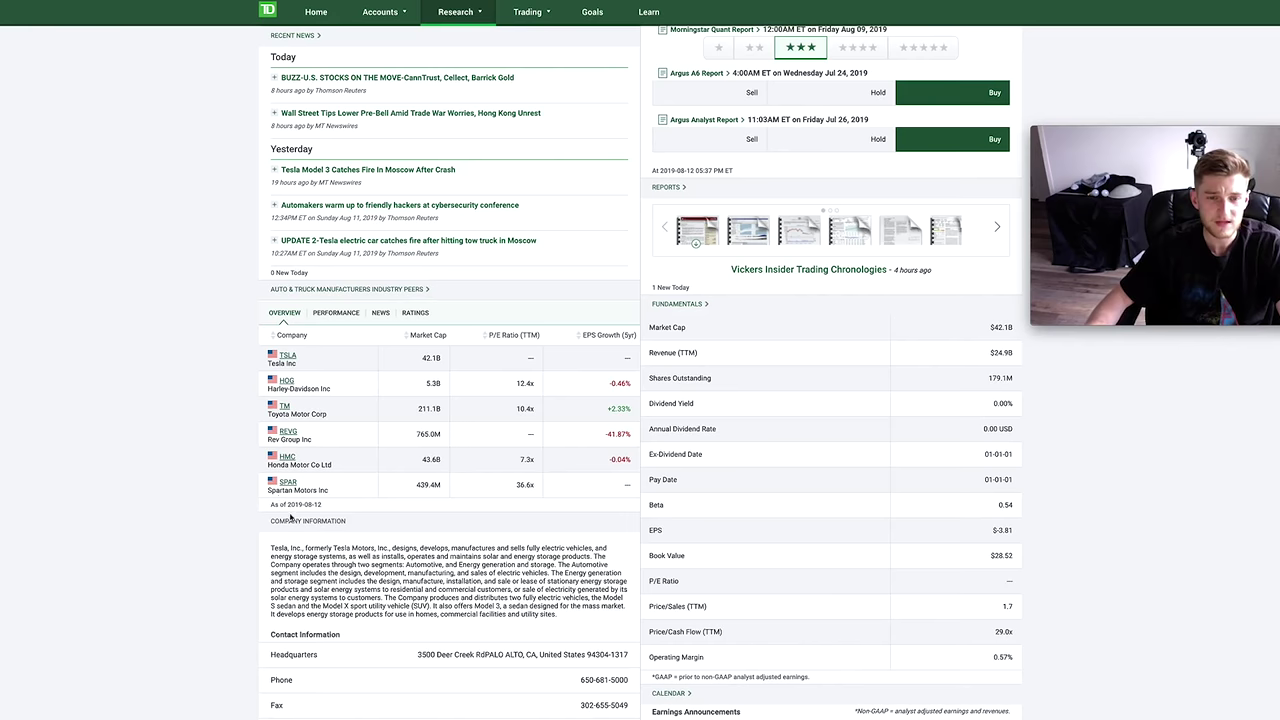
scroll(600, 420, down, 2)
scroll(485, 333, up, 2)
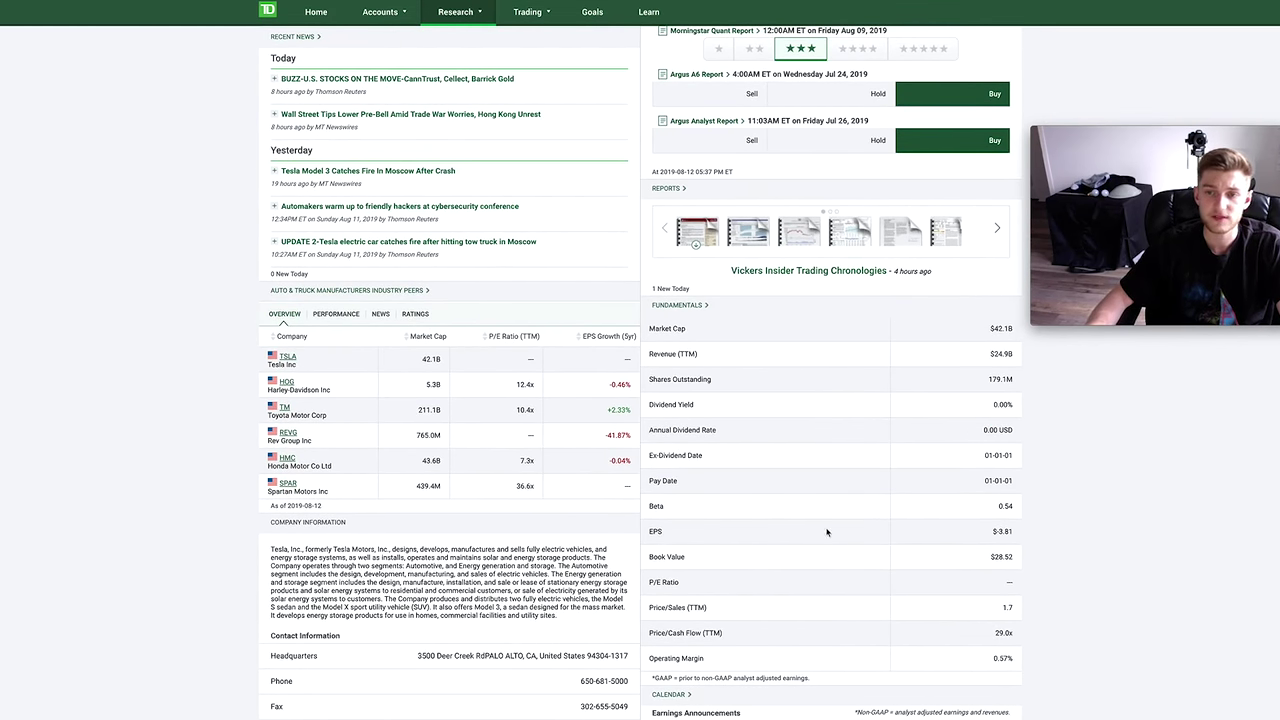
scroll(855, 534, up, 4)
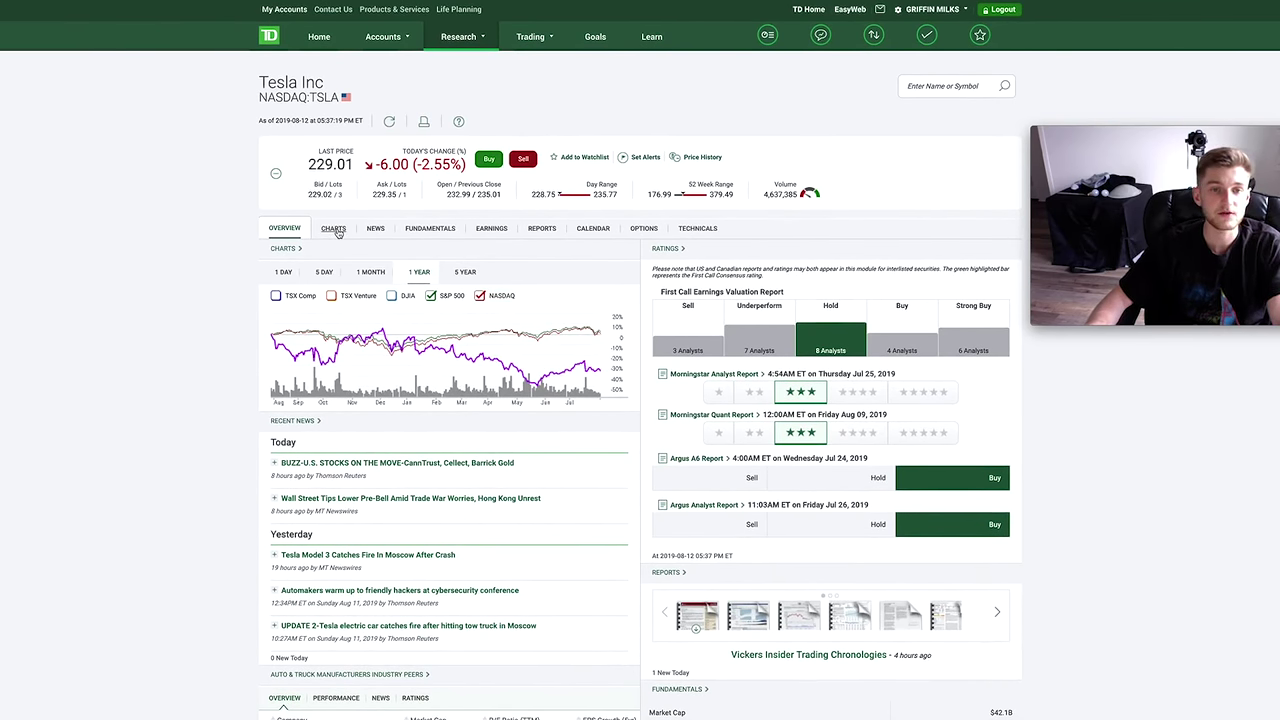
click(334, 229)
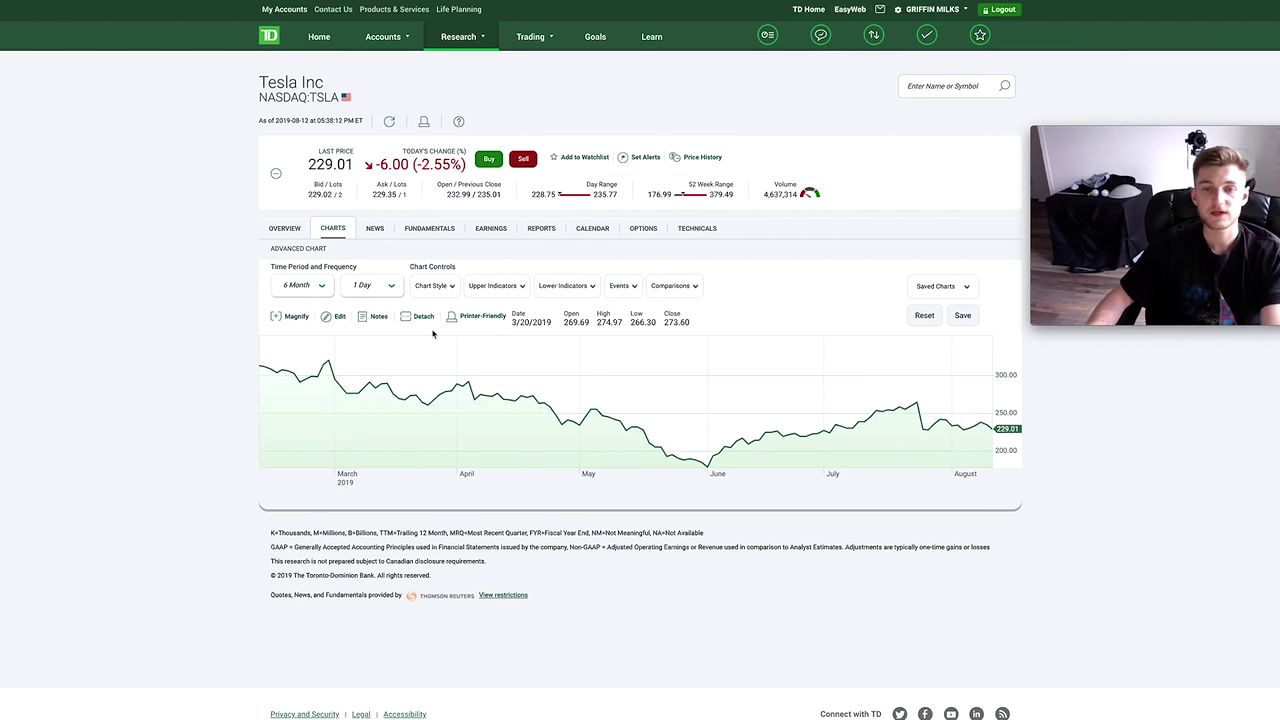
Switch Tesla's advanced price chart style to Candlestick
click(433, 287)
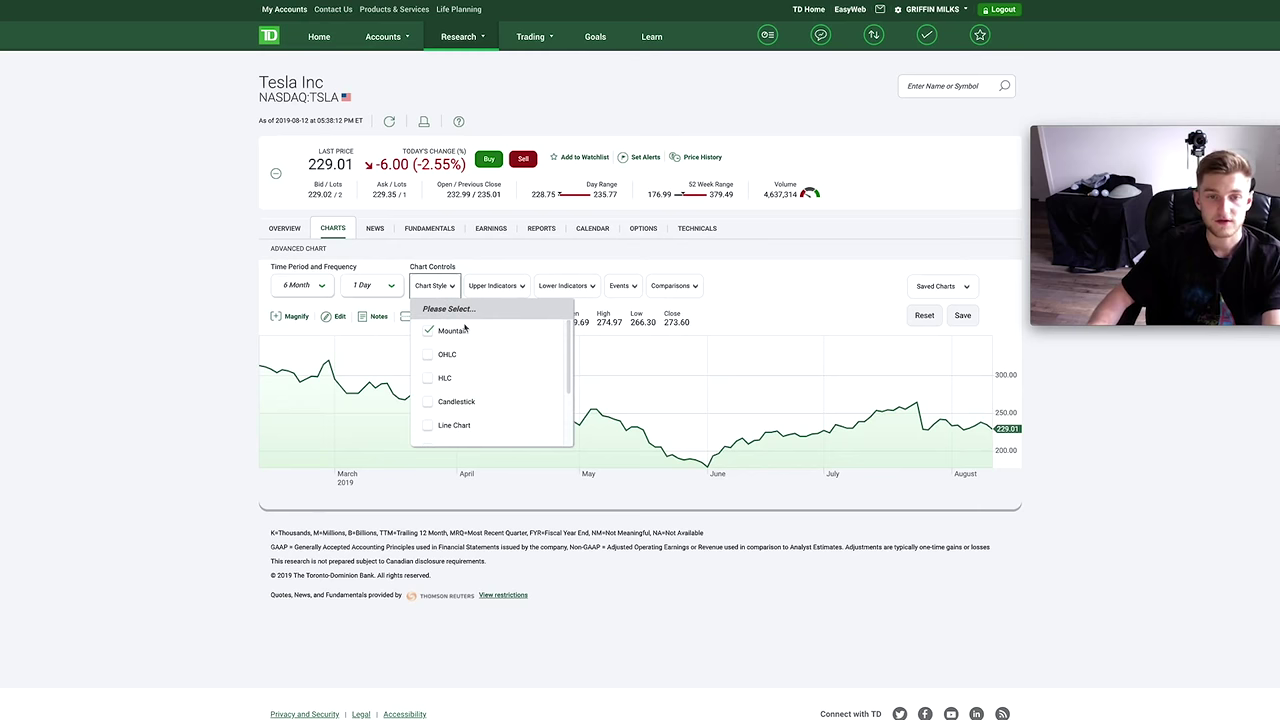
scroll(465, 336, down, 2)
scroll(465, 336, up, 2)
click(456, 401)
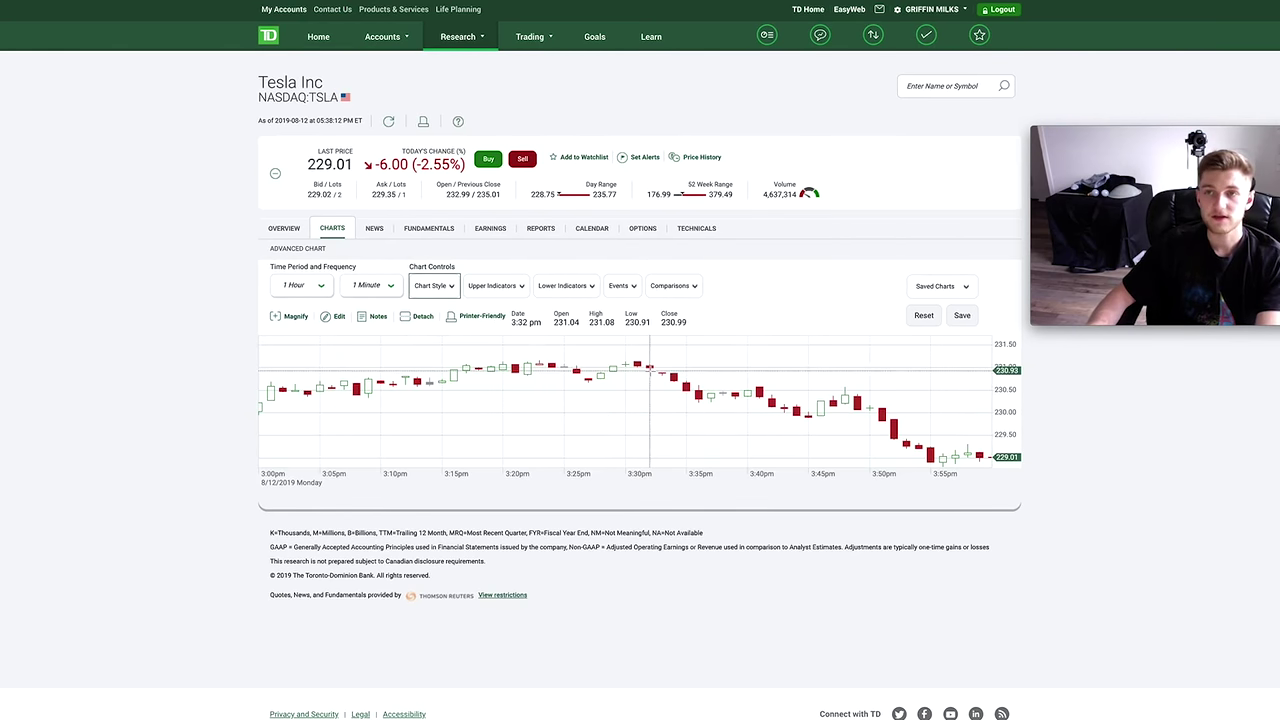
click(435, 231)
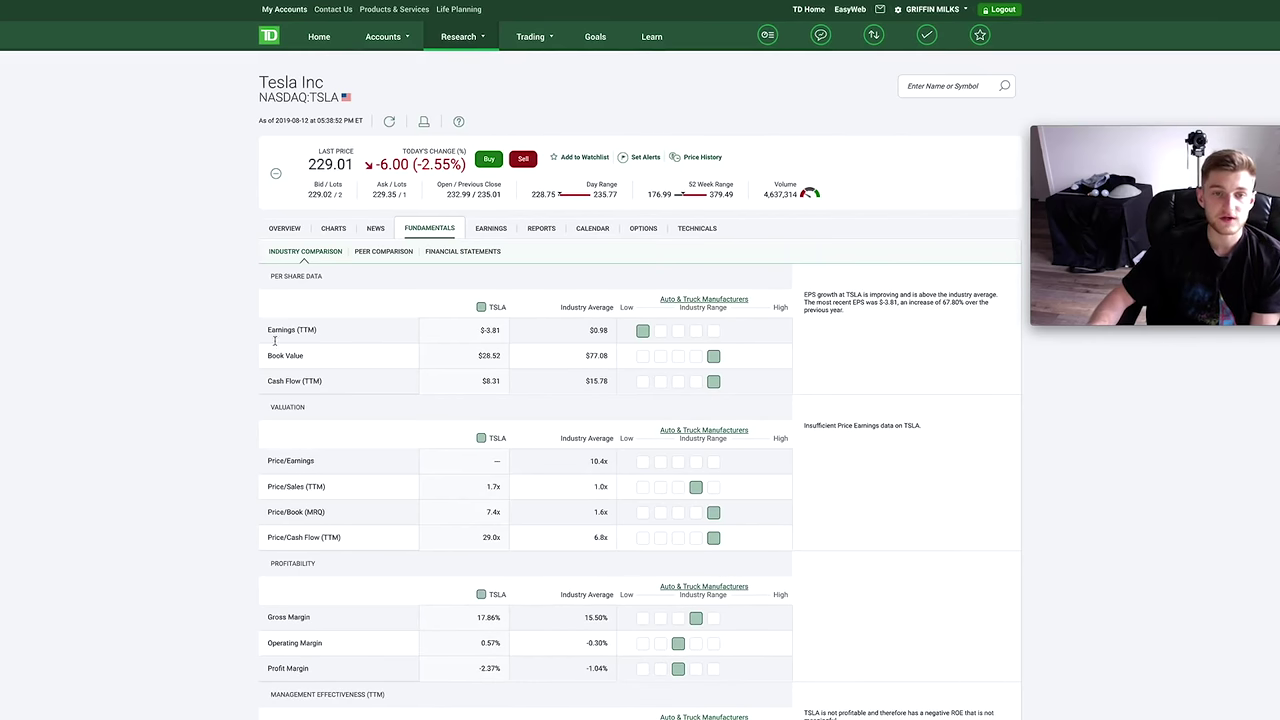
Review Tesla's Industry Comparison fundamentals, then open its Earnings page showing Q2 2019 EPS -1.12 vs -0.36
scroll(255, 321, down, 3)
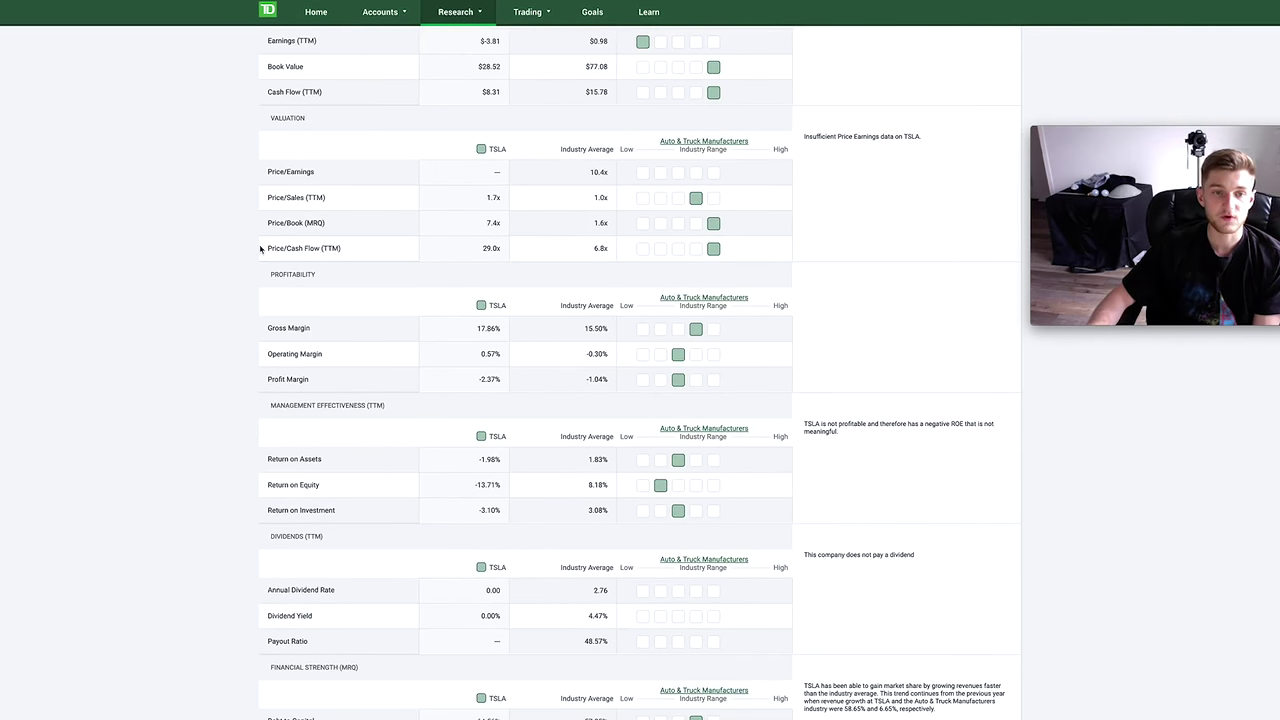
scroll(261, 249, up, 2)
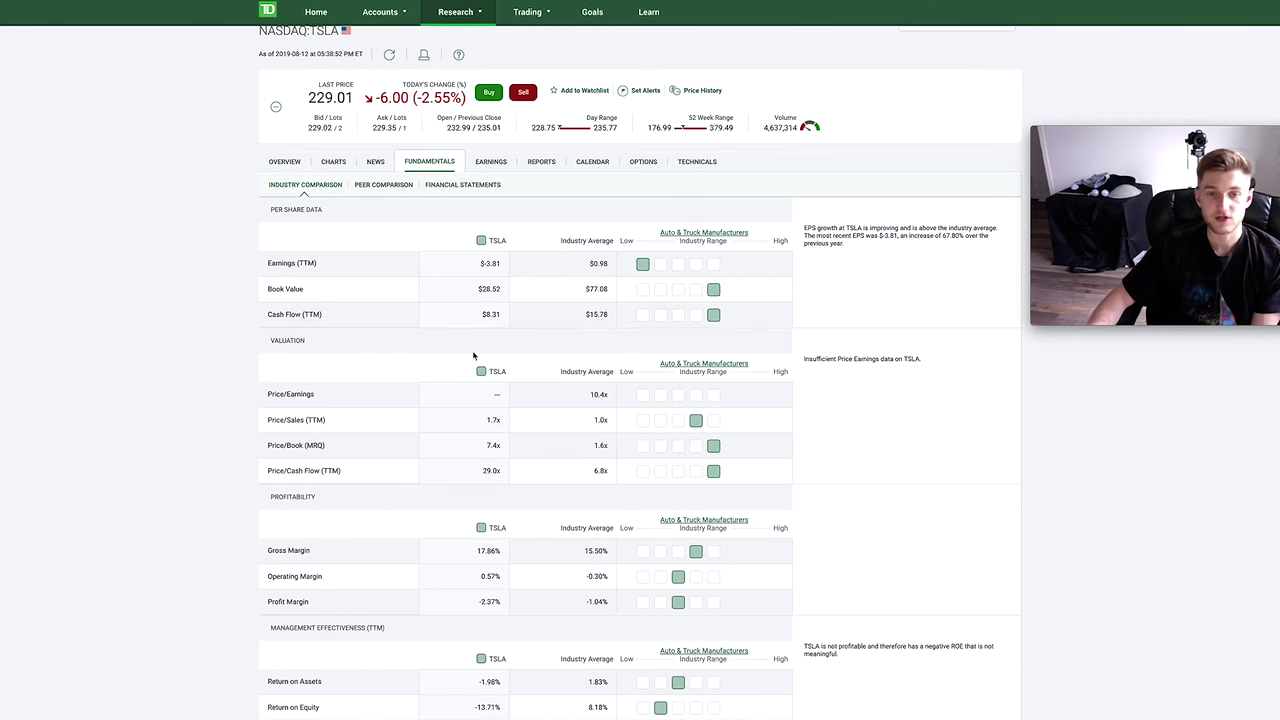
scroll(296, 448, down, 1)
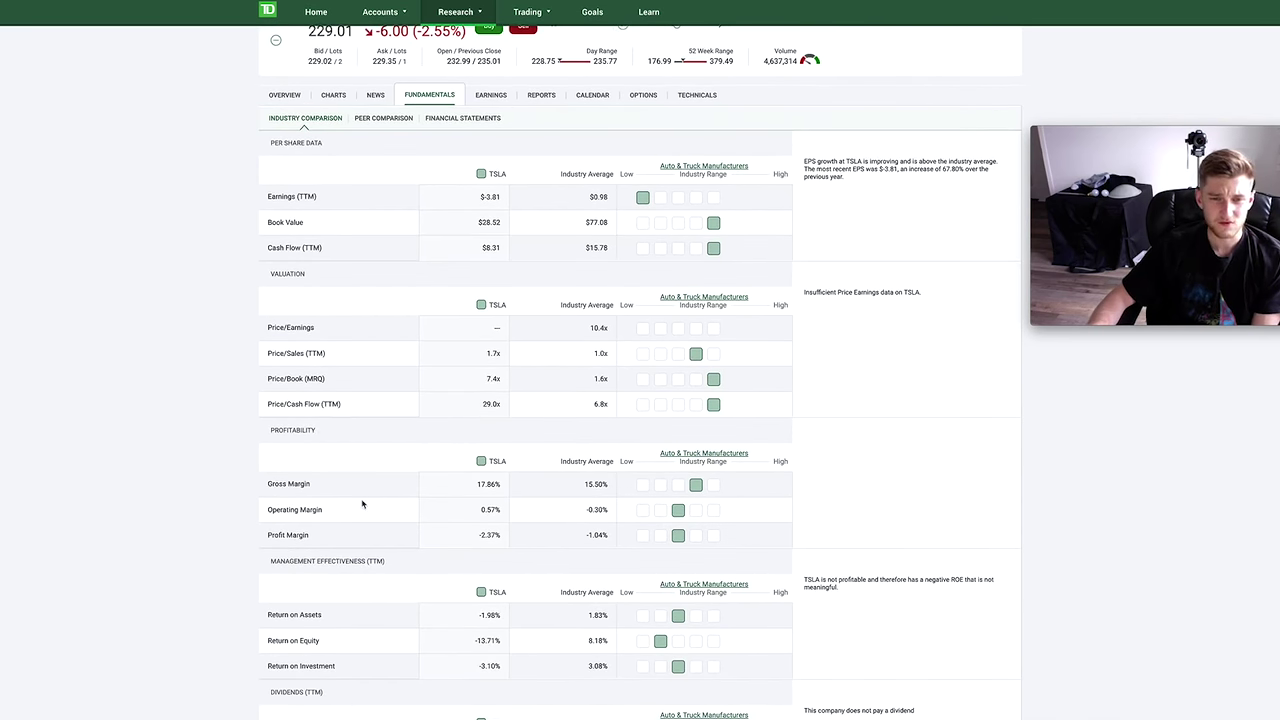
scroll(488, 506, up, 2)
scroll(528, 469, down, 7)
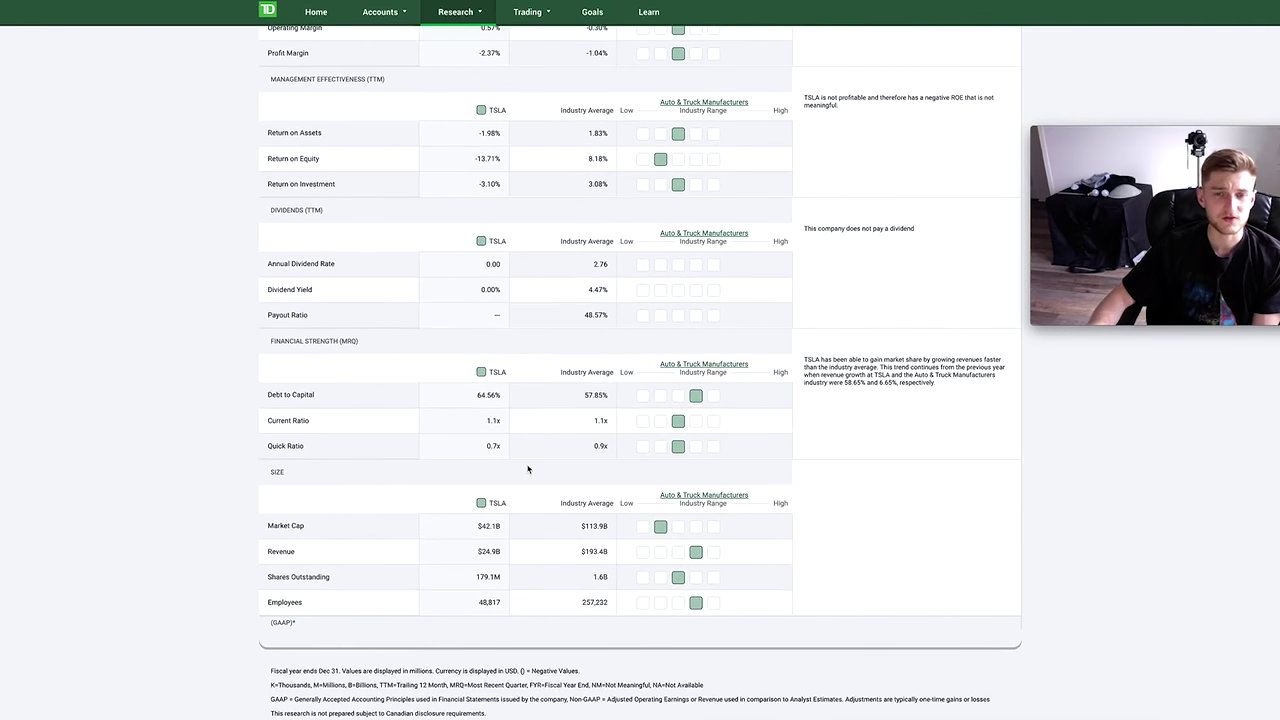
scroll(528, 469, up, 6)
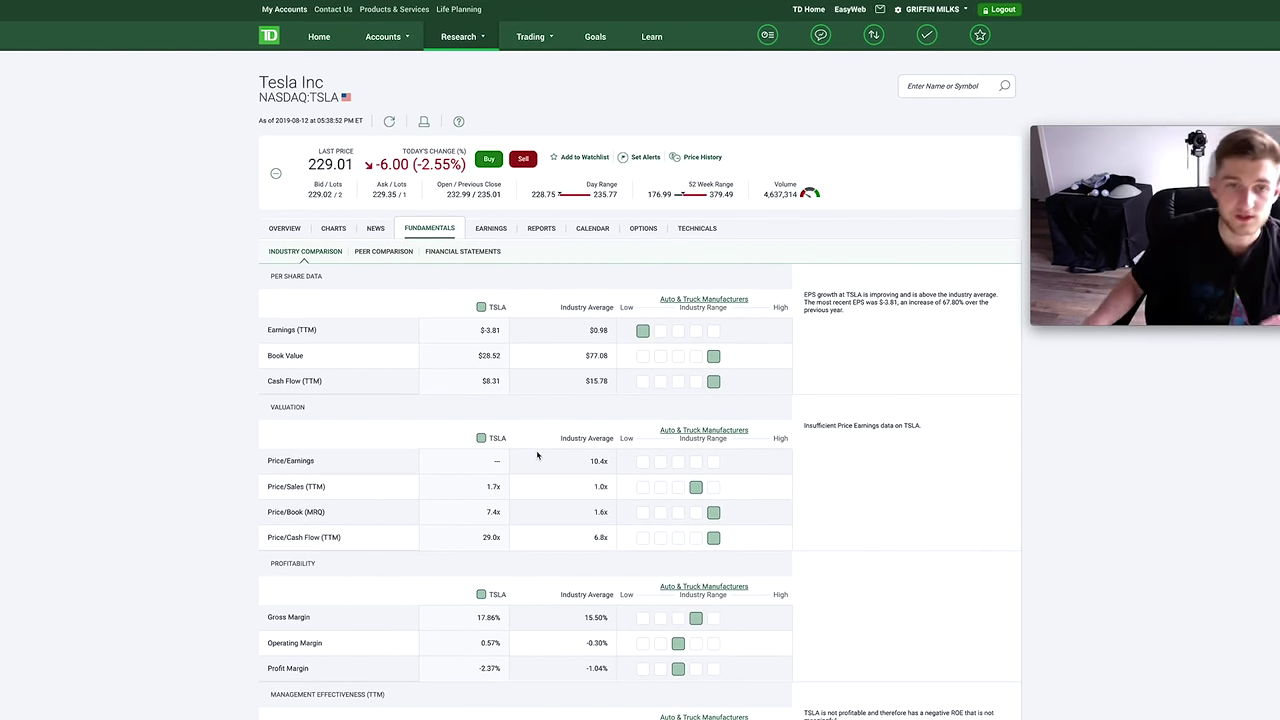
click(497, 233)
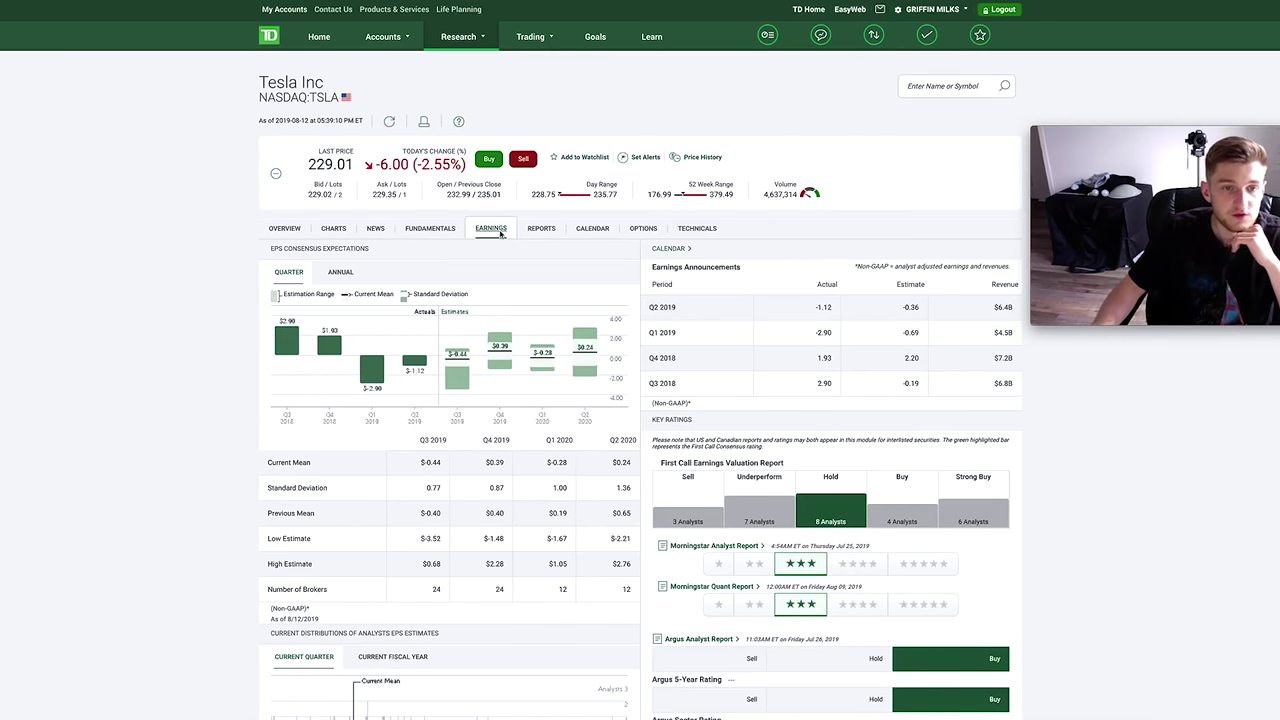
Toggle Tesla's EPS Consensus Expectations between Annual and Quarter, then open the Reports listing
click(341, 273)
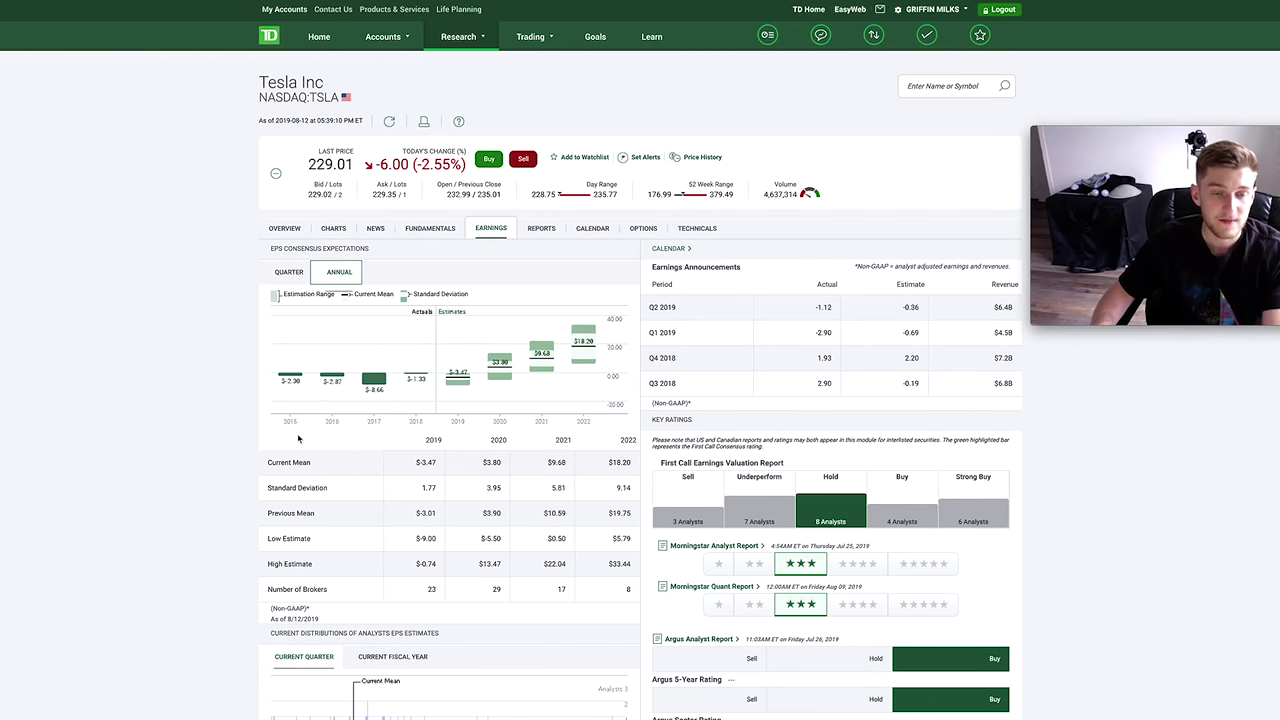
click(288, 273)
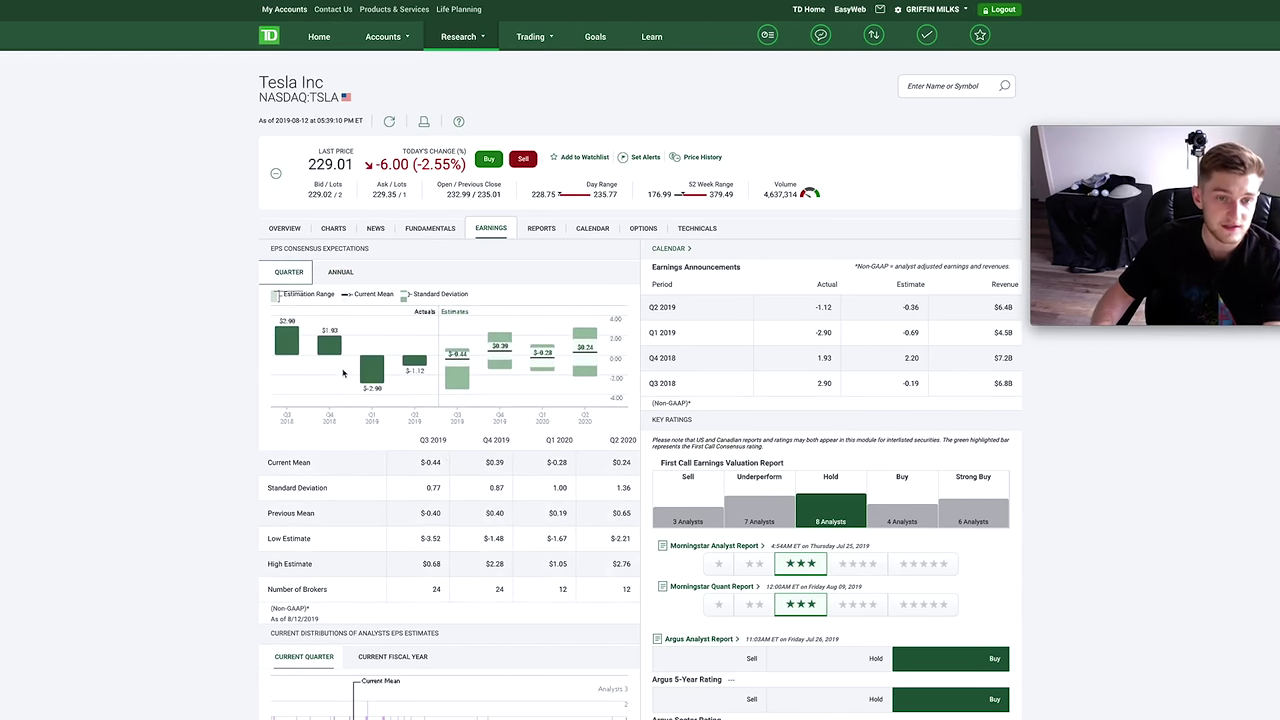
click(340, 274)
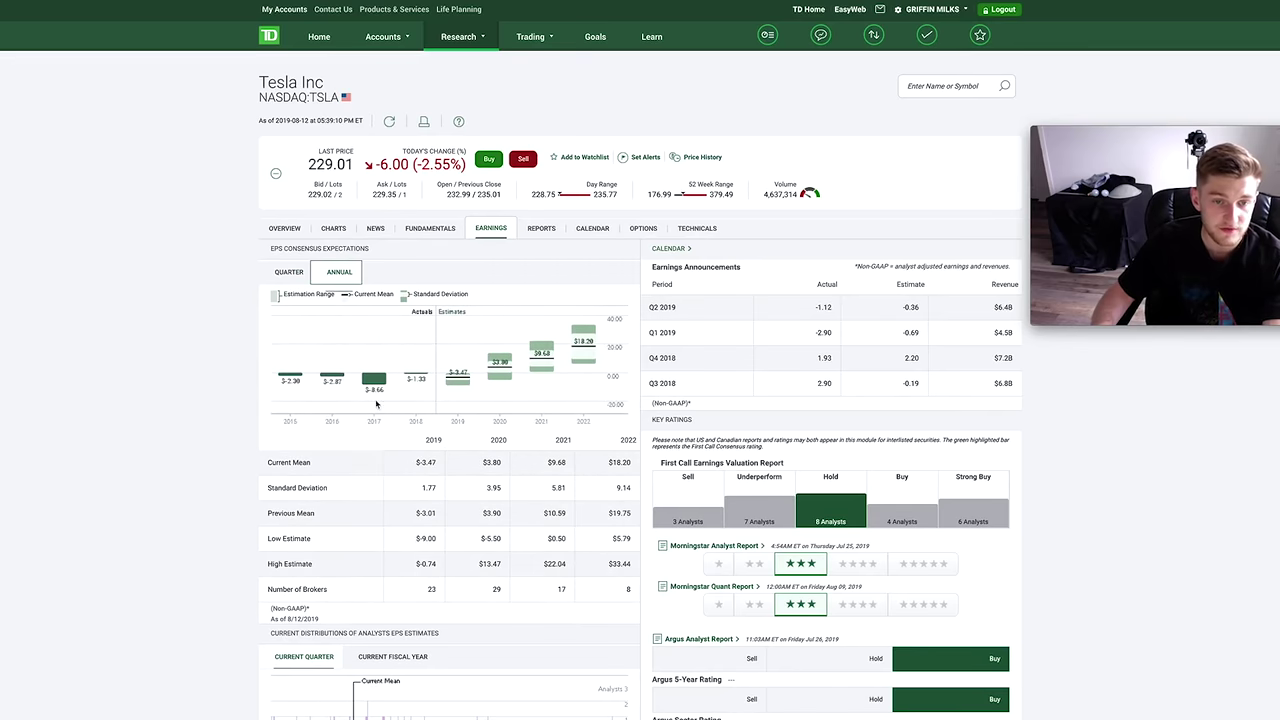
scroll(374, 329, down, 3)
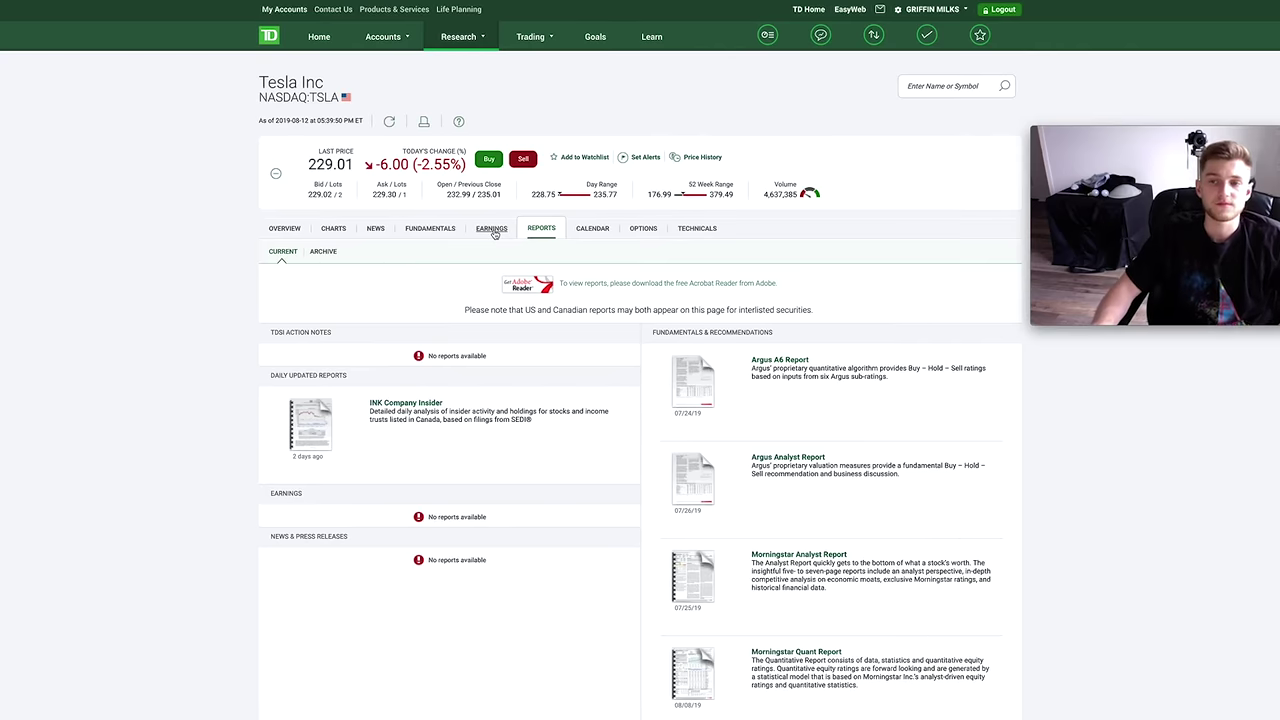
click(491, 230)
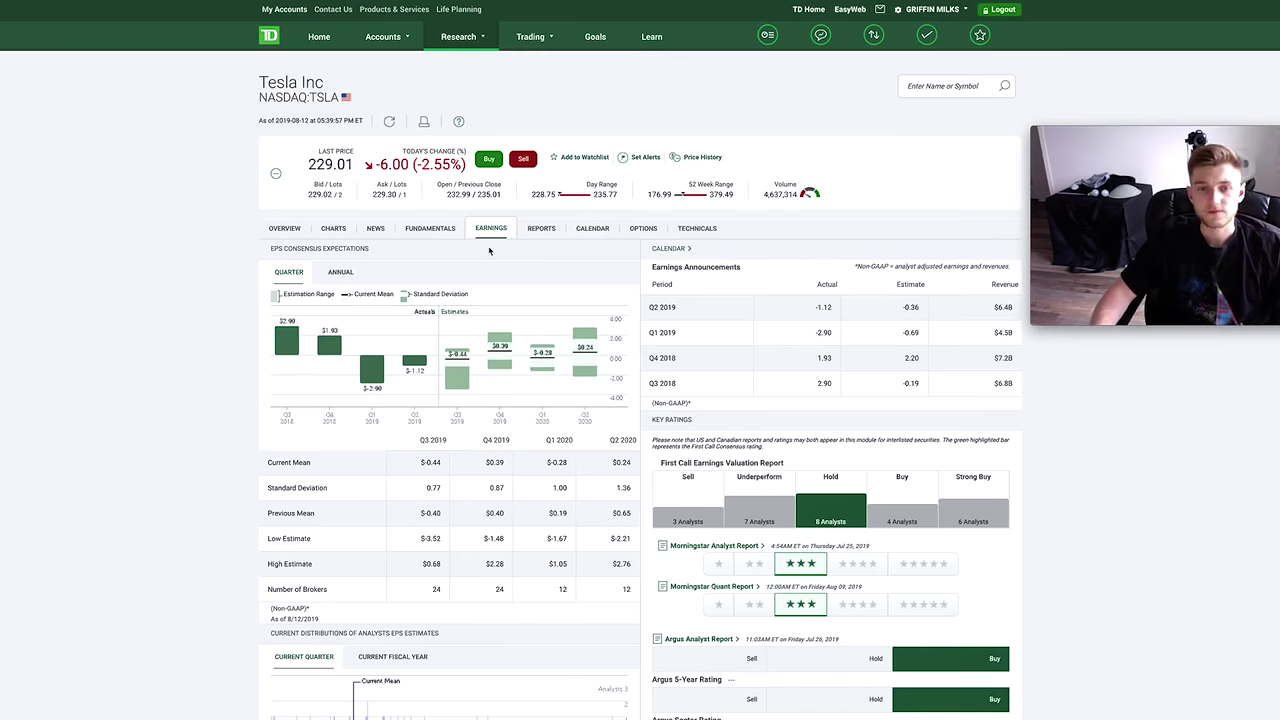
click(541, 229)
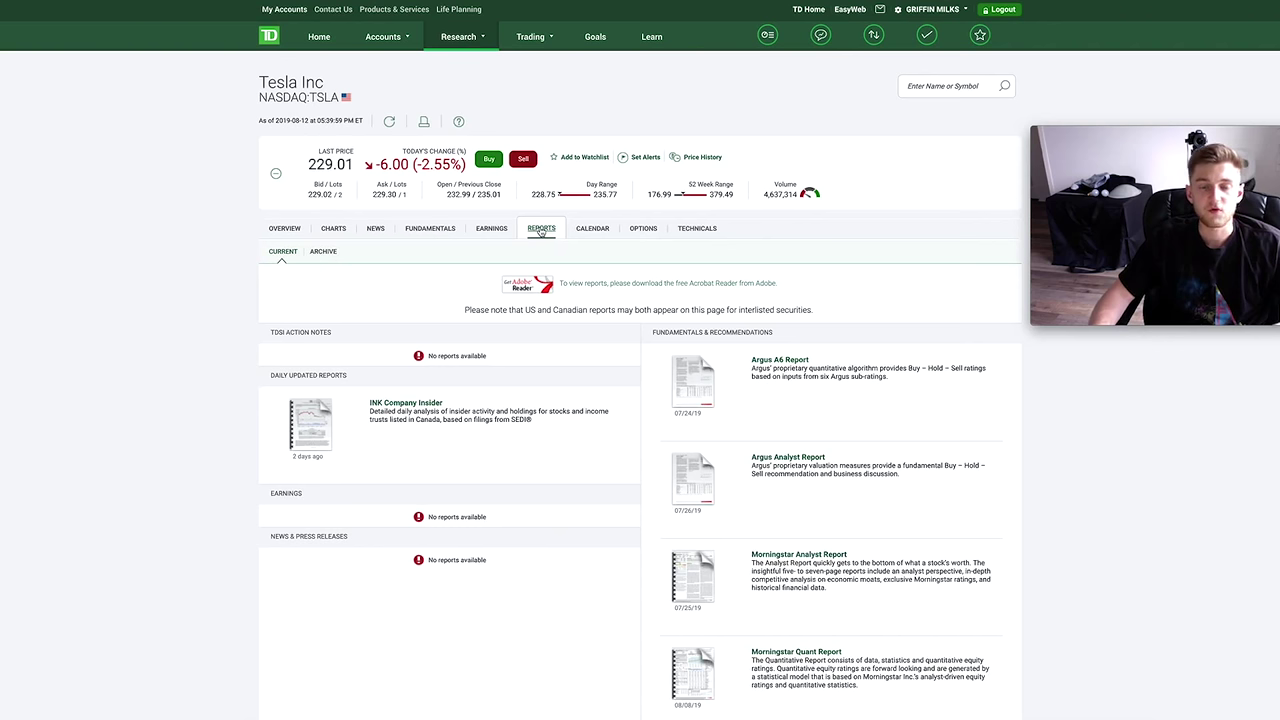
Browse Tesla's Argus, Morningstar and INK reports, then open Trading Central's Technical Insight page
scroll(613, 400, down, 2)
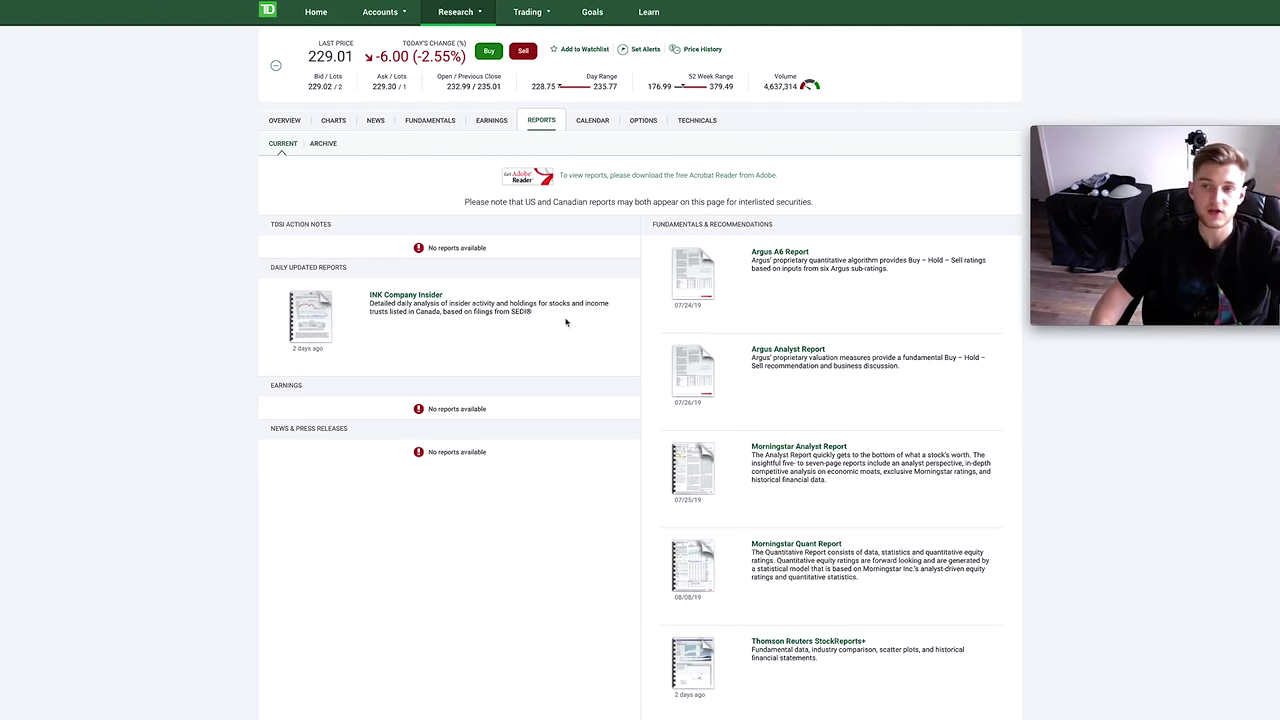
scroll(513, 148, up, 2)
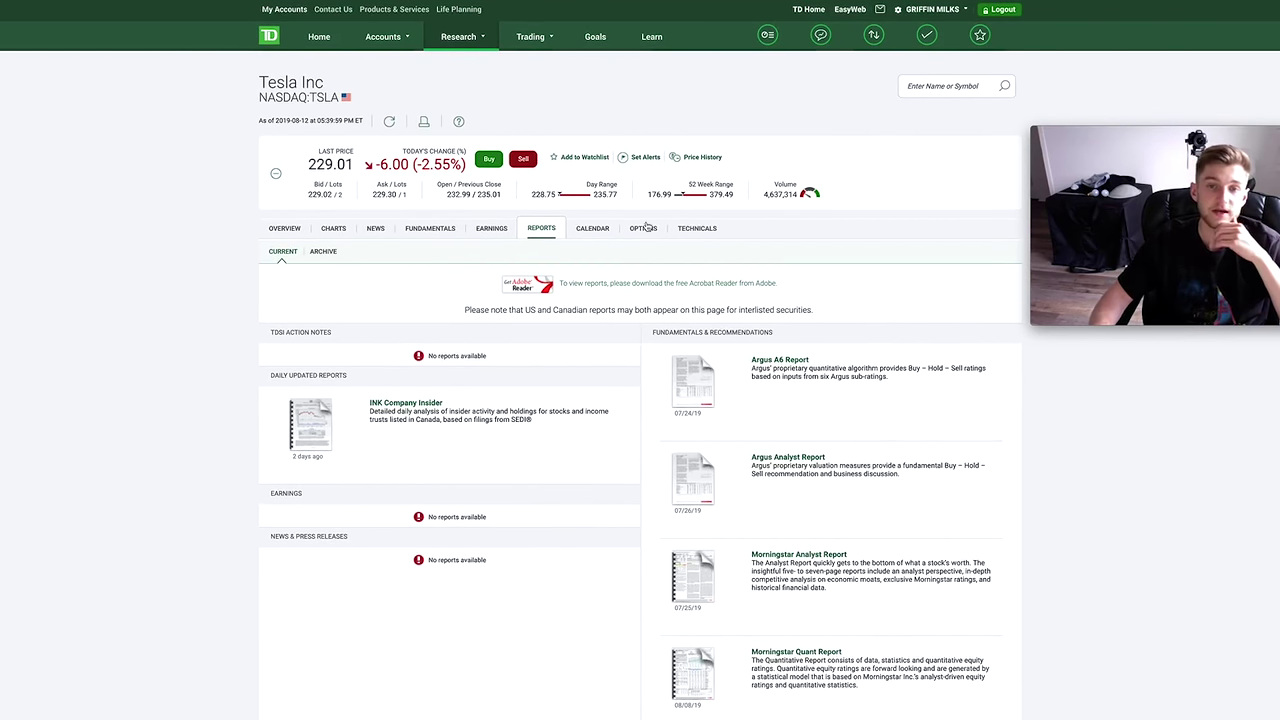
click(707, 230)
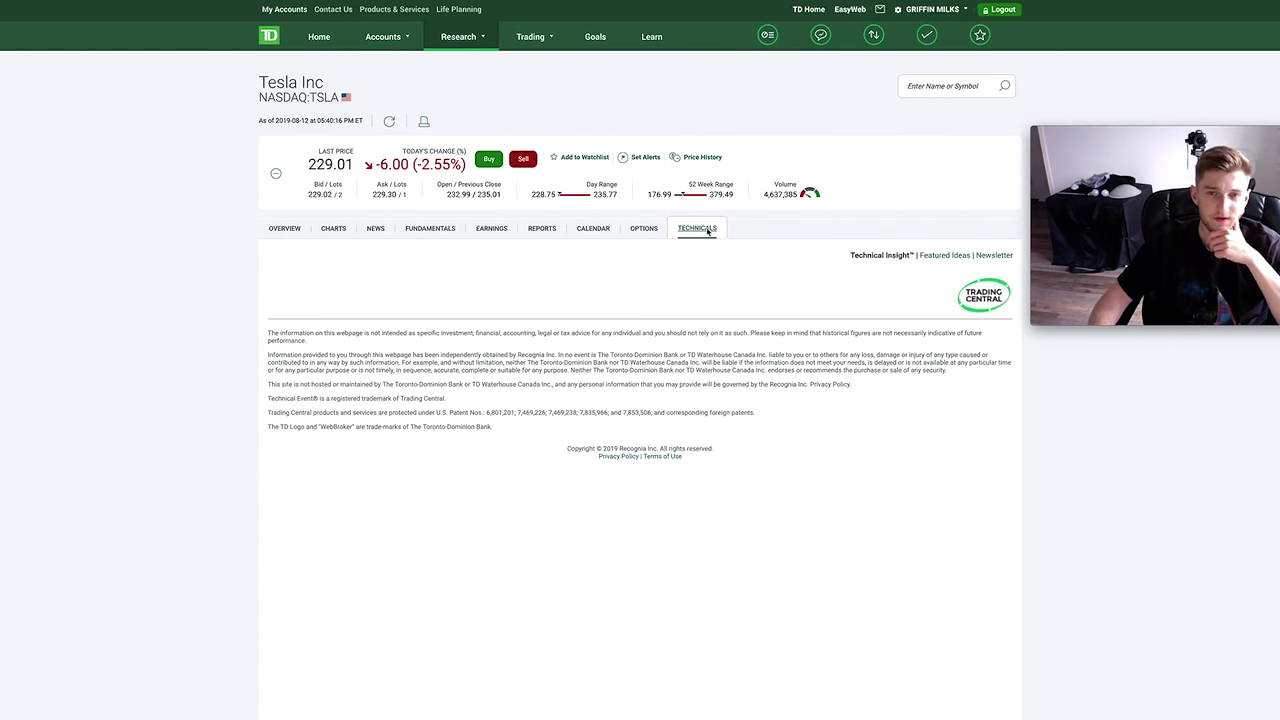
Show Tesla's Short-Term technical events, led by the Aug 09, 2019 Inside Bar (Bearish) at 235.01
scroll(706, 231, down, 5)
scroll(115, 375, up, 1)
scroll(115, 375, up, 2)
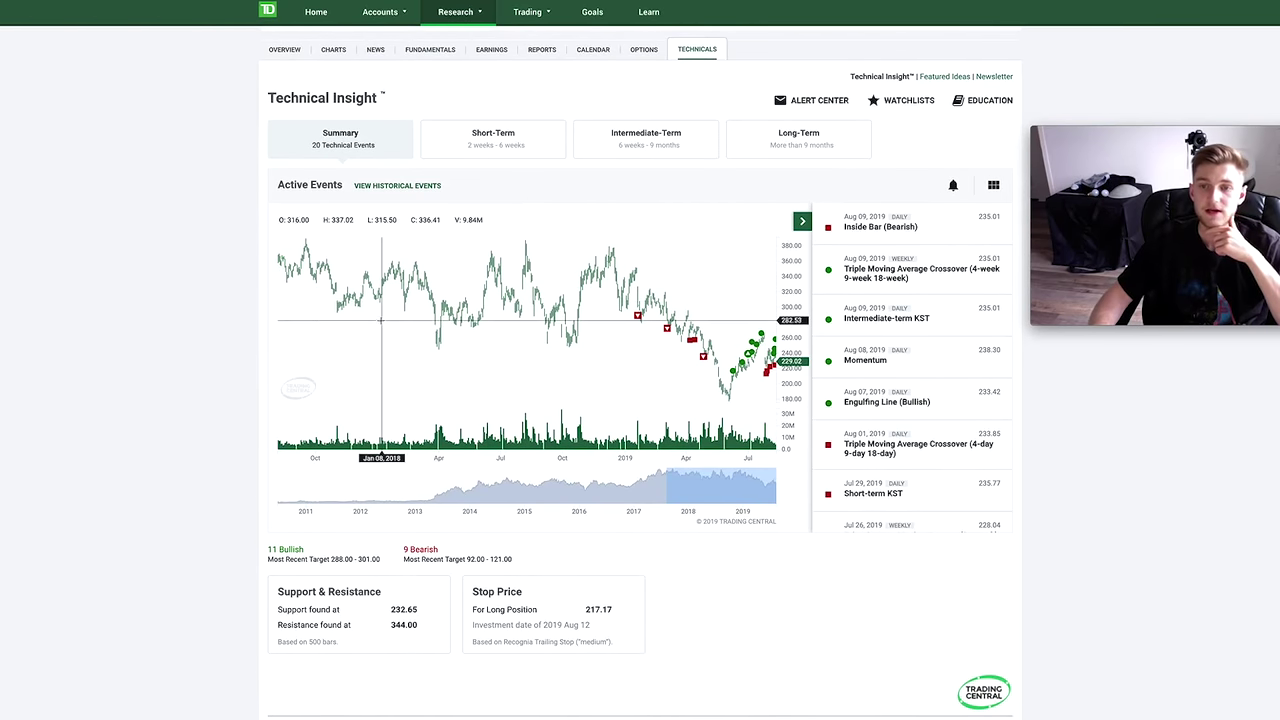
click(427, 138)
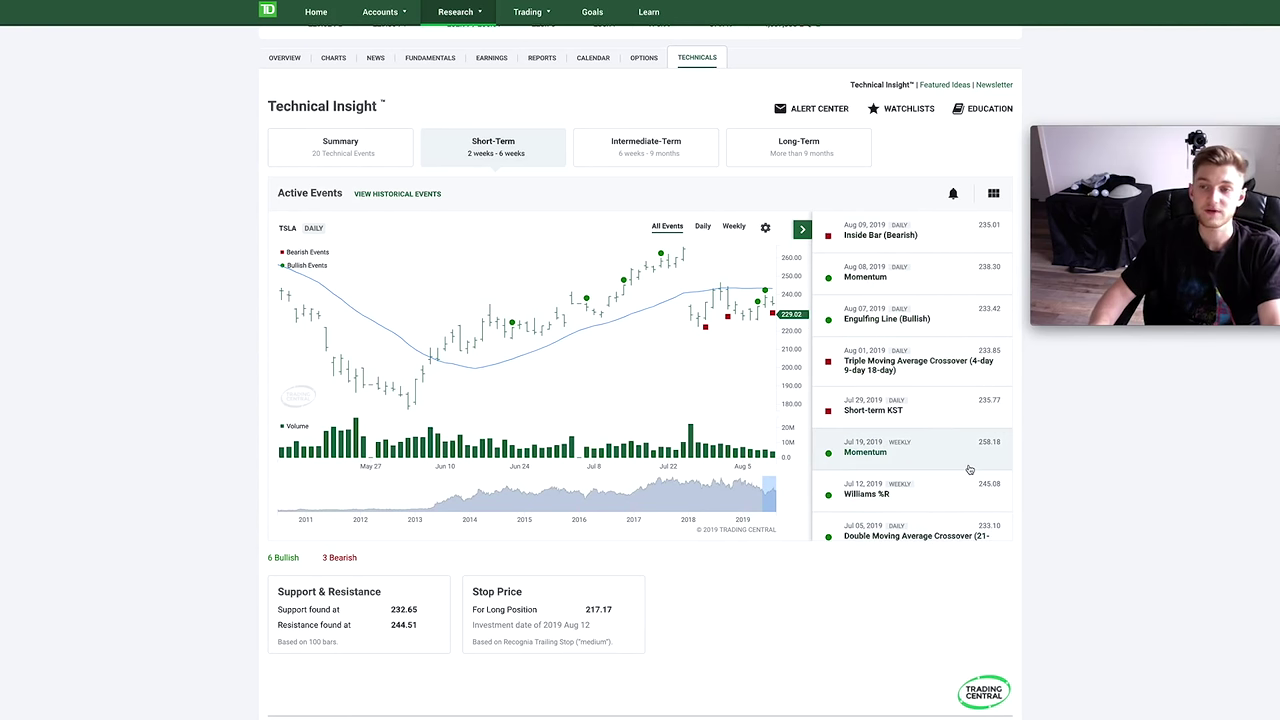
scroll(962, 472, up, 3)
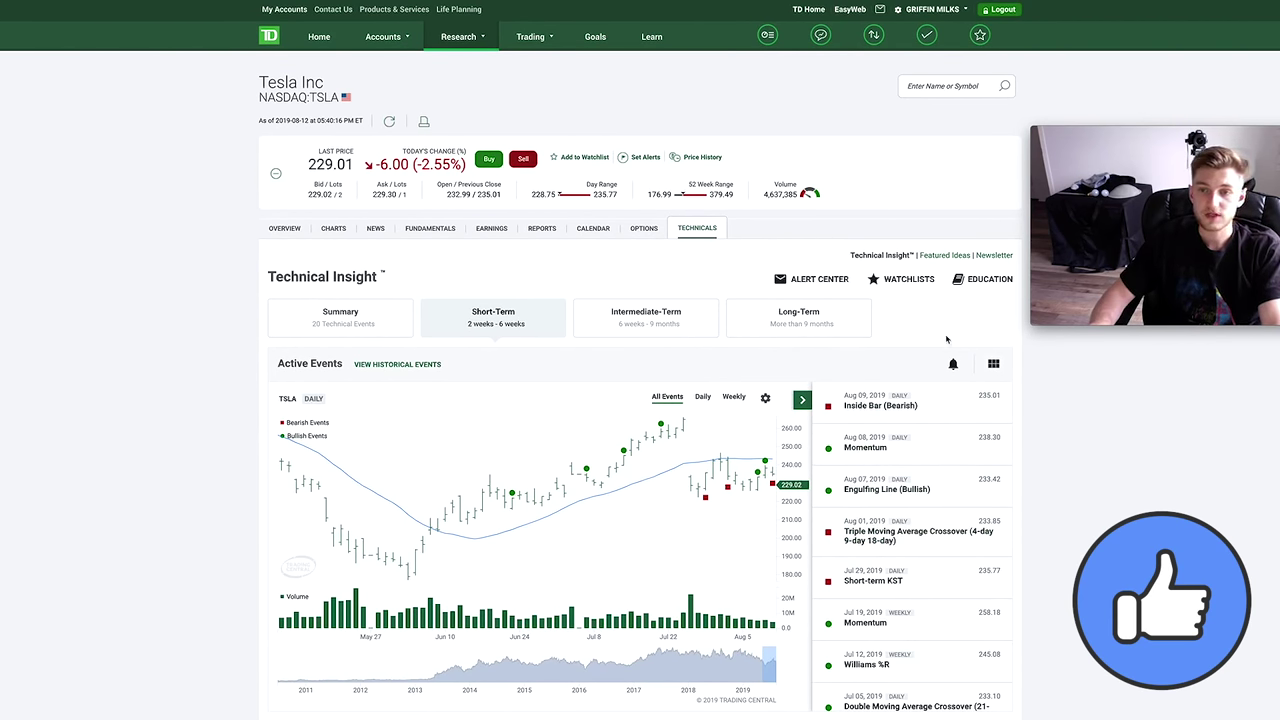
scroll(830, 253, down, 1)
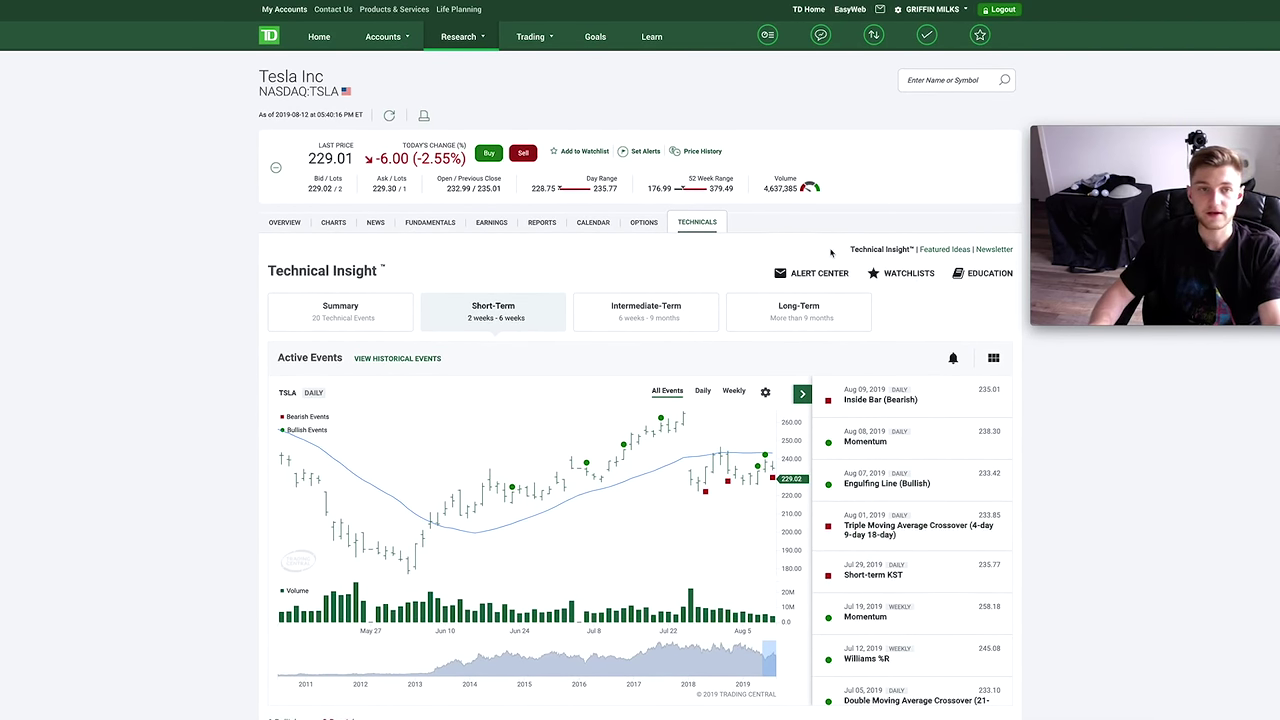
click(408, 40)
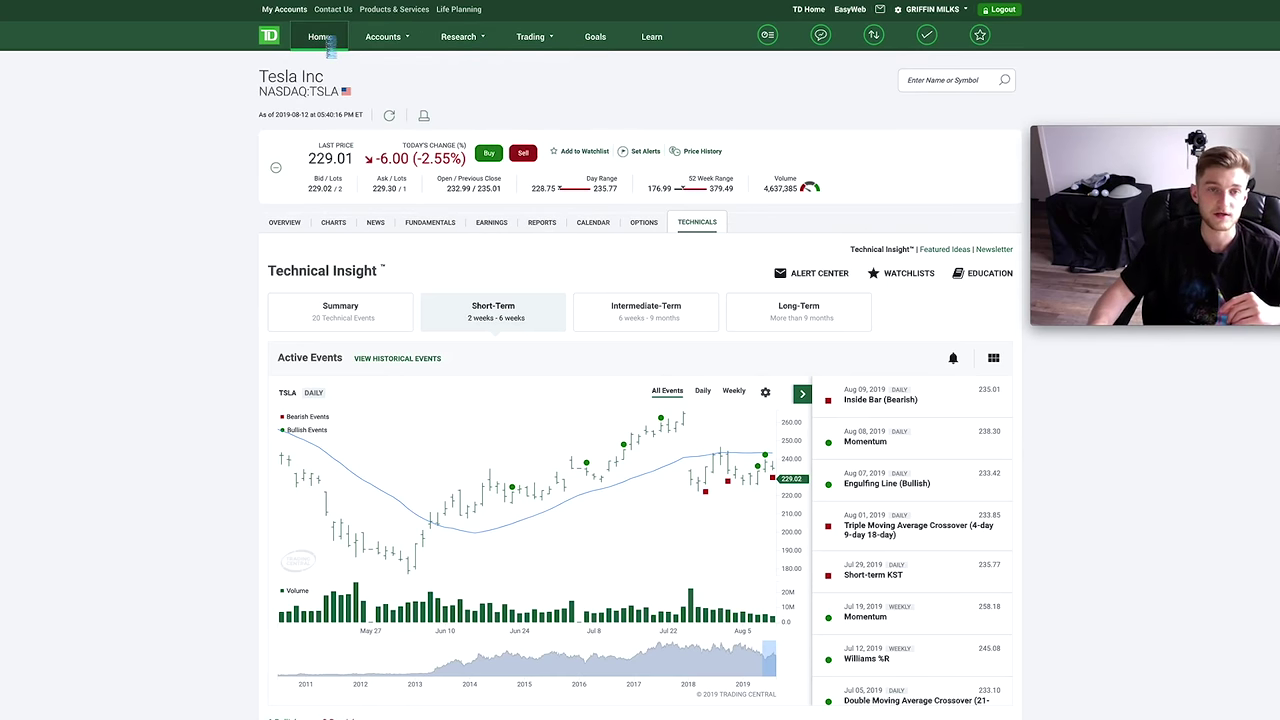
click(328, 44)
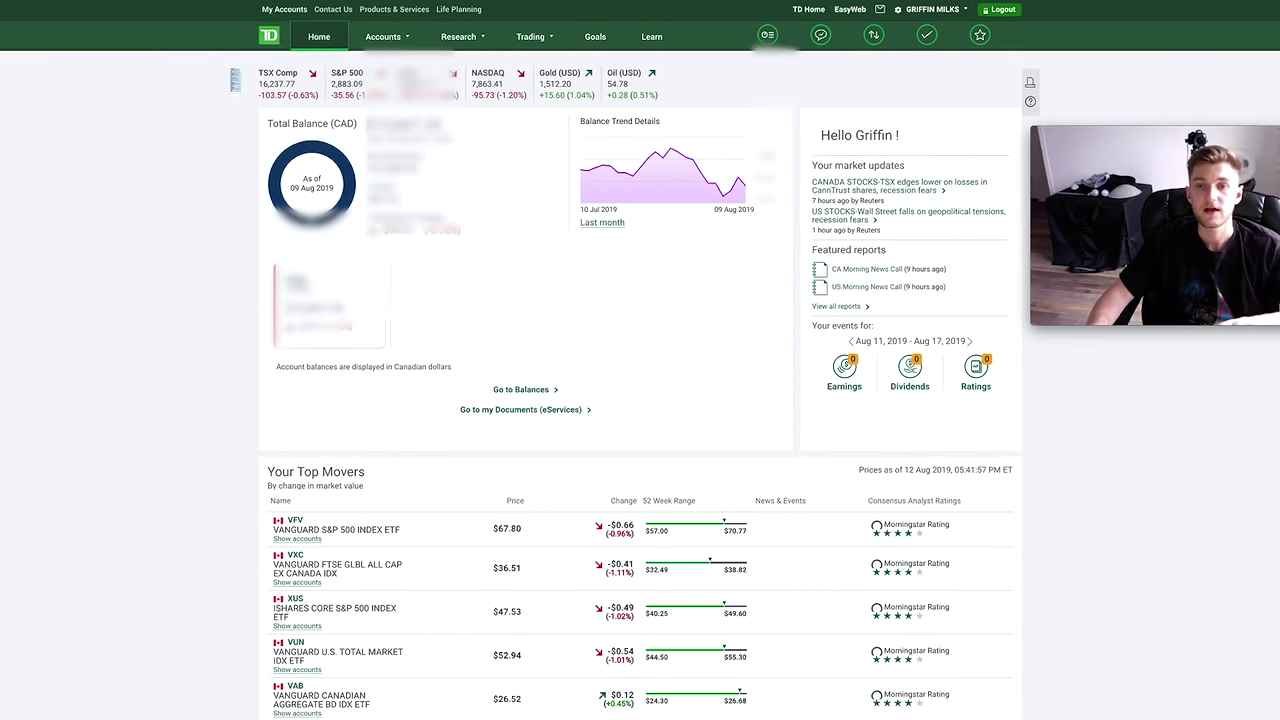
Look over the home dashboard's -$149.52 (-1.08%) monthly balance change and Top Movers list
scroll(158, 193, down, 2)
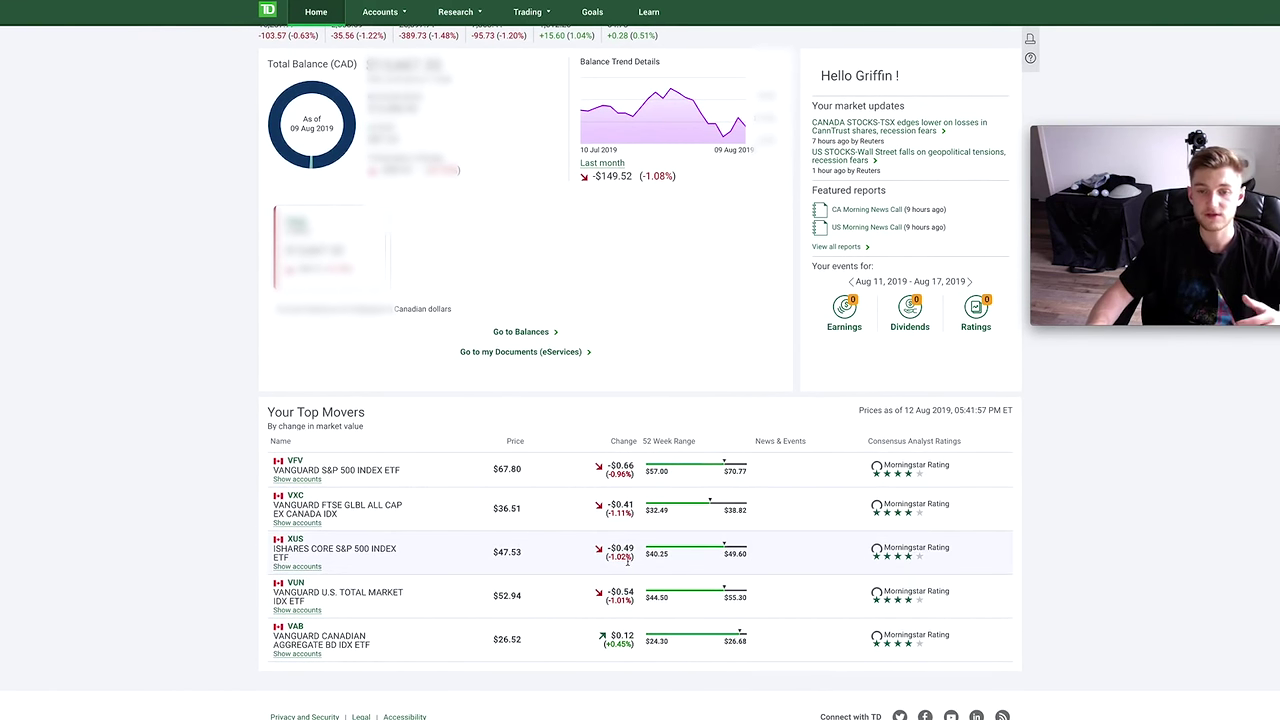
scroll(606, 443, up, 1)
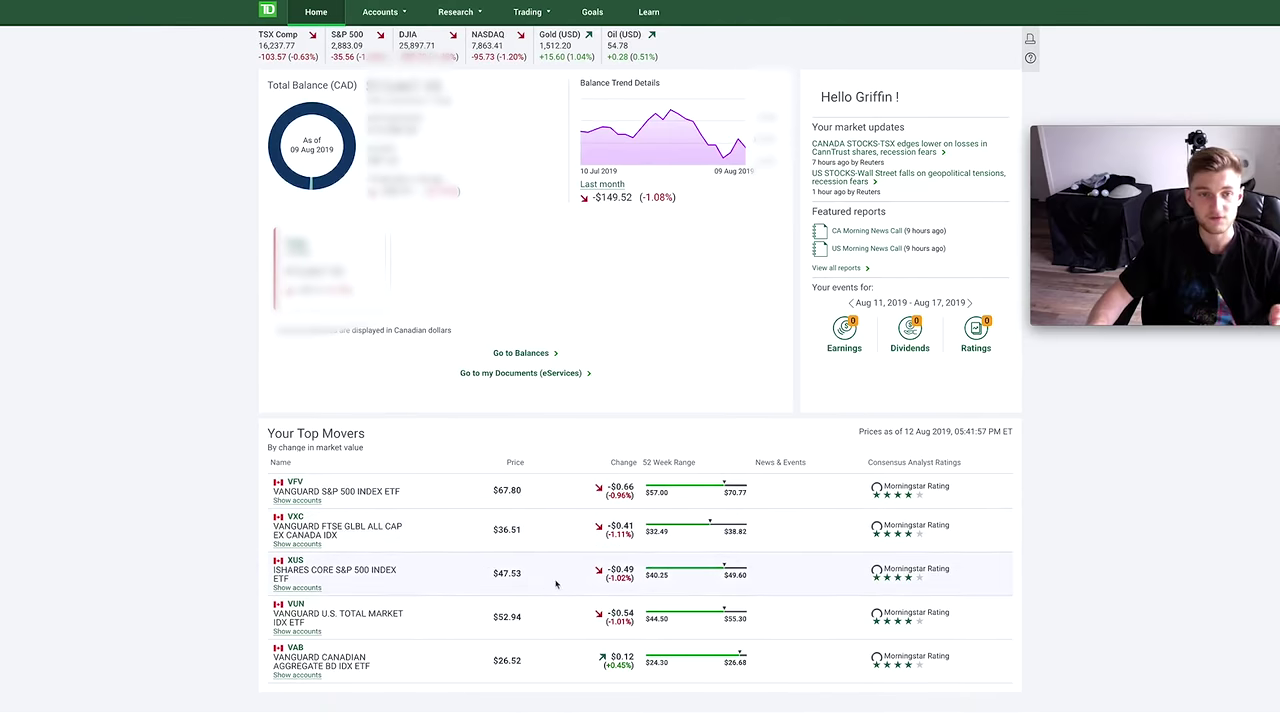